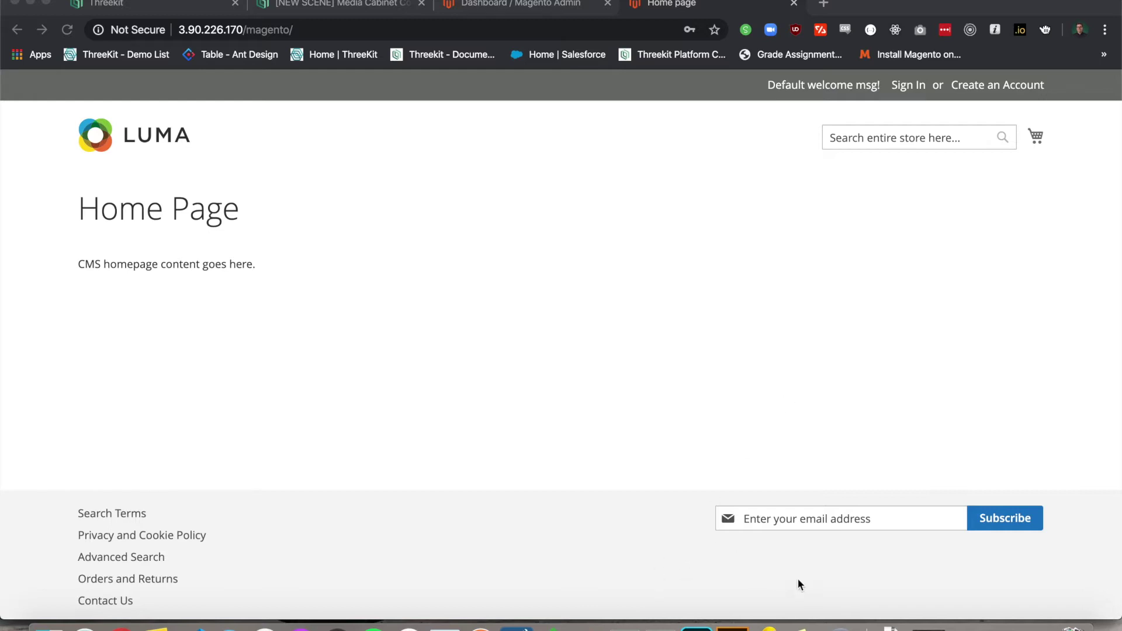
# Upload the local app/code folder into the server's /var/www/html/magento/app directory over SFTP.
pyautogui.click(769, 627)
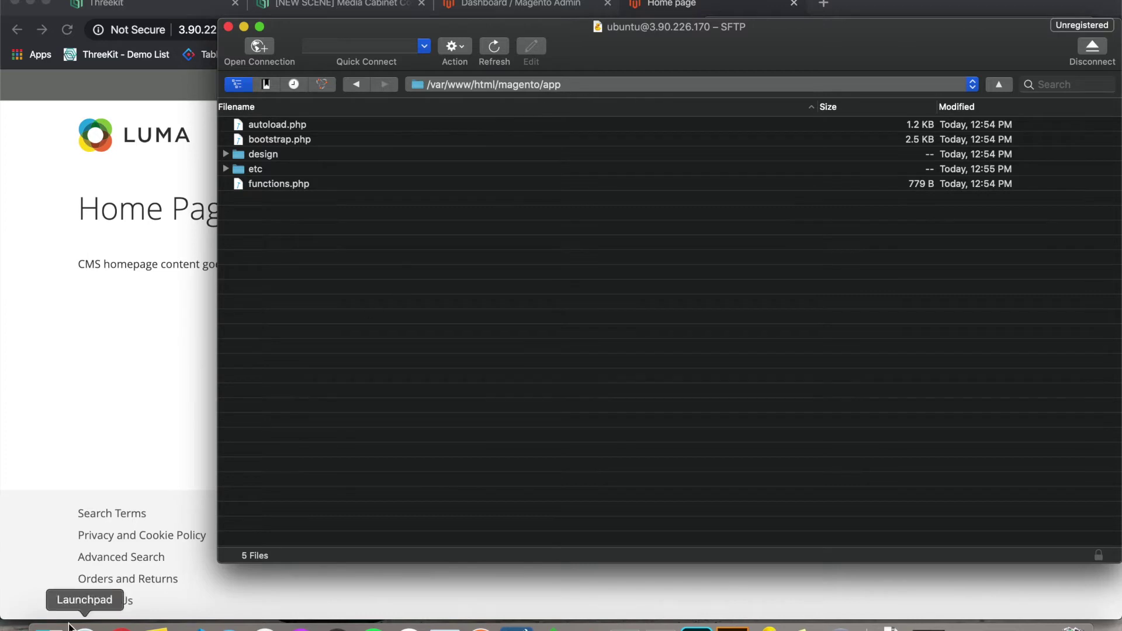
pyautogui.click(47, 626)
pyautogui.moveTo(381, 88); pyautogui.dragTo(568, 186)
pyautogui.click(288, 164)
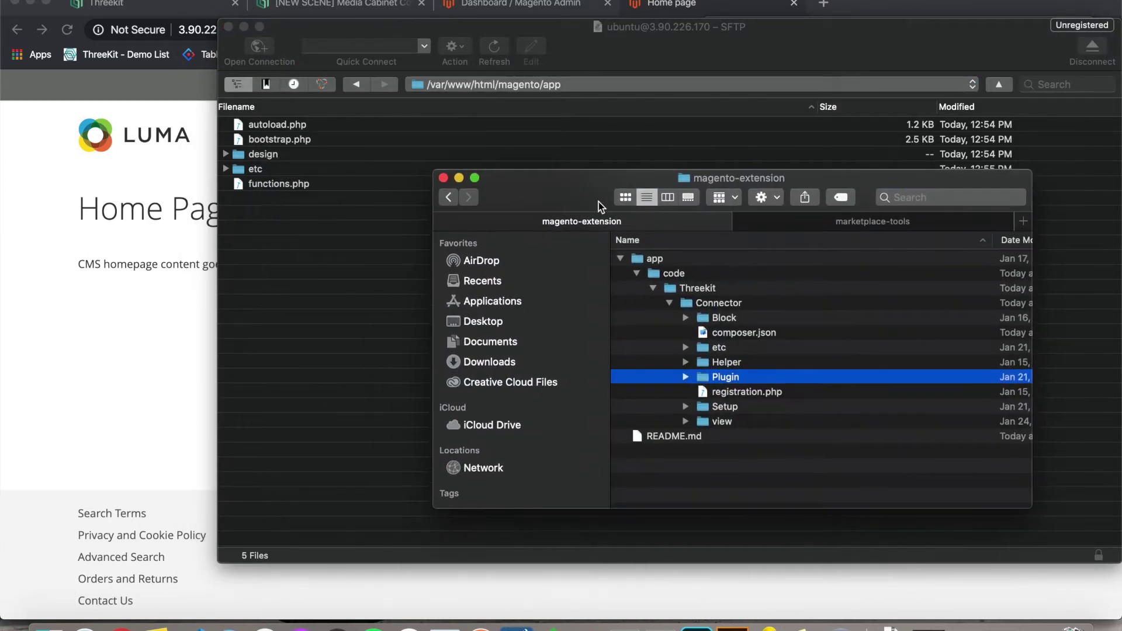
pyautogui.moveTo(678, 273); pyautogui.dragTo(304, 327)
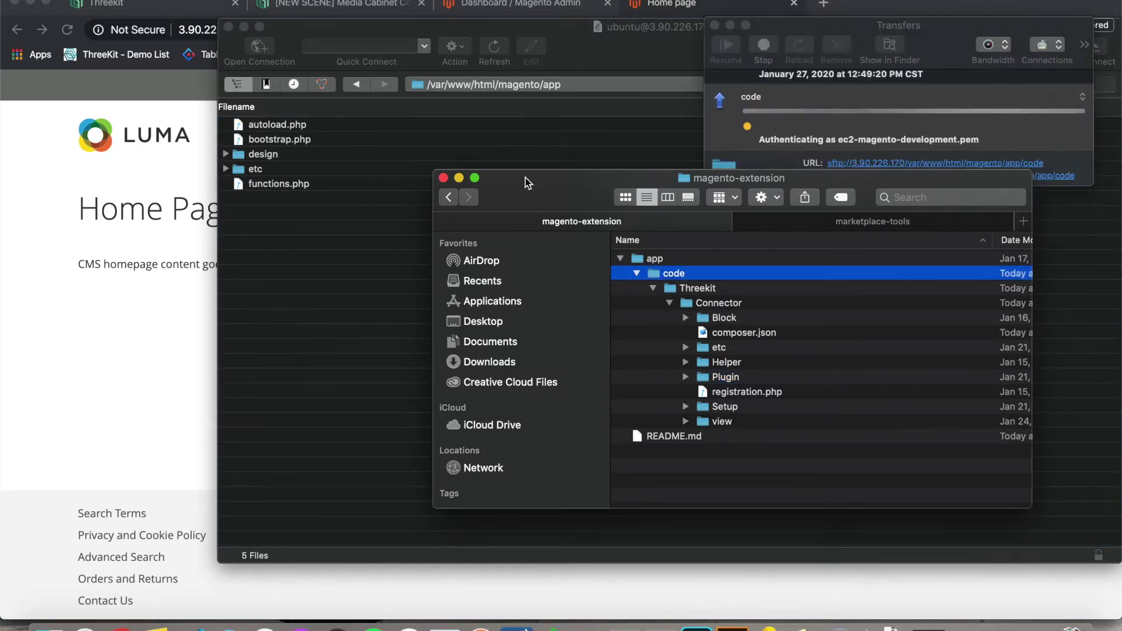
pyautogui.click(949, 45)
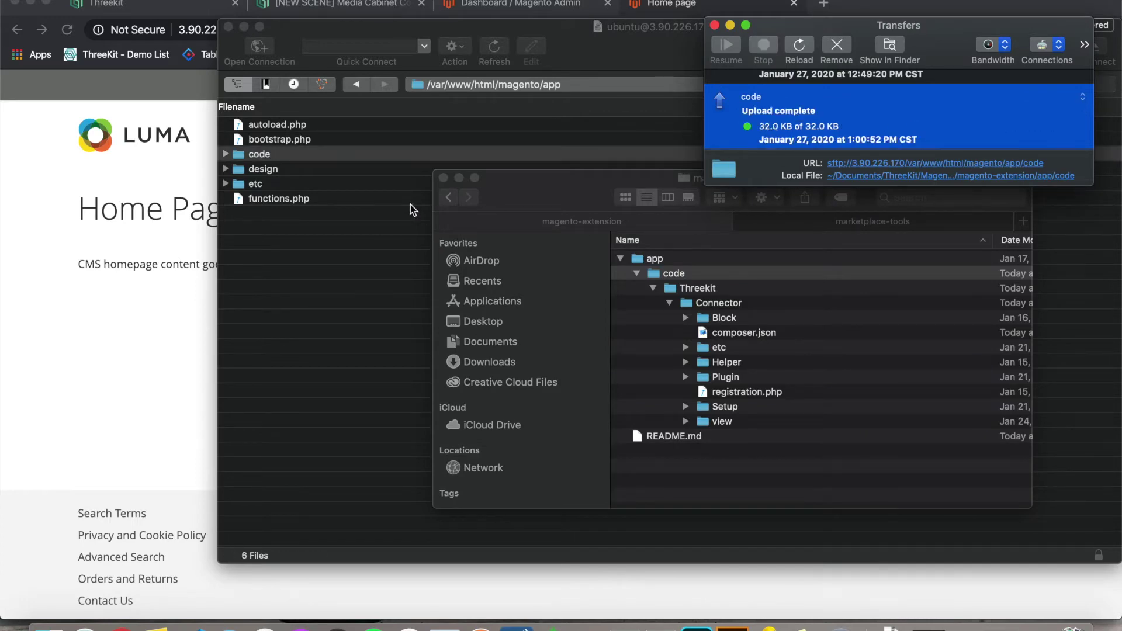
# Confirm the Threekit Connector folder arrived inside the uploaded code folder.
pyautogui.click(227, 154)
pyautogui.click(238, 169)
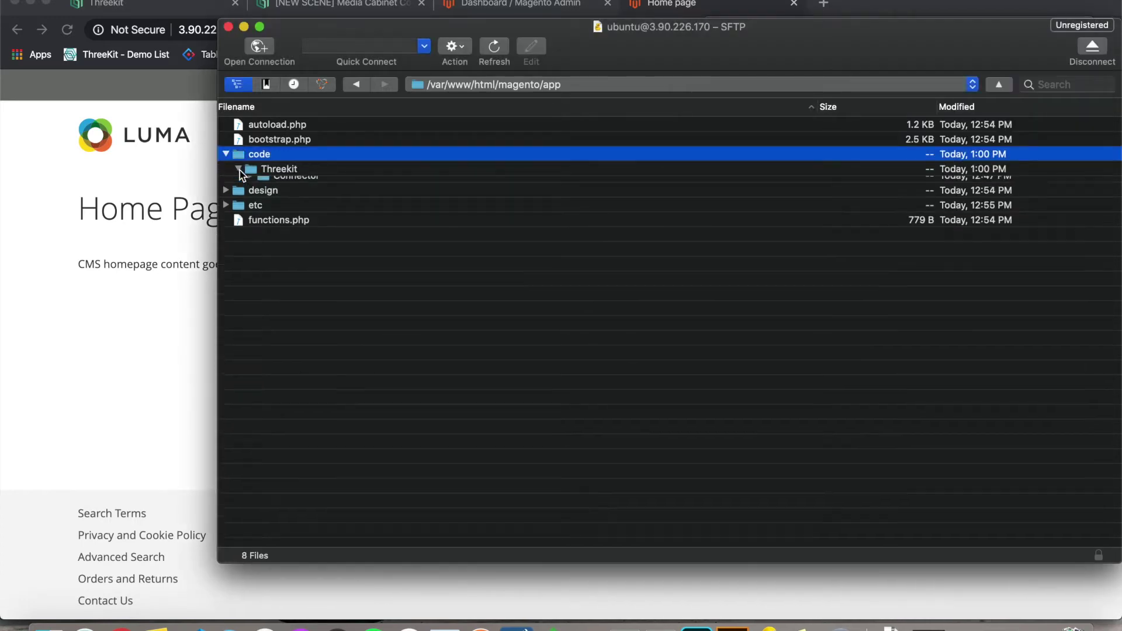
pyautogui.click(225, 154)
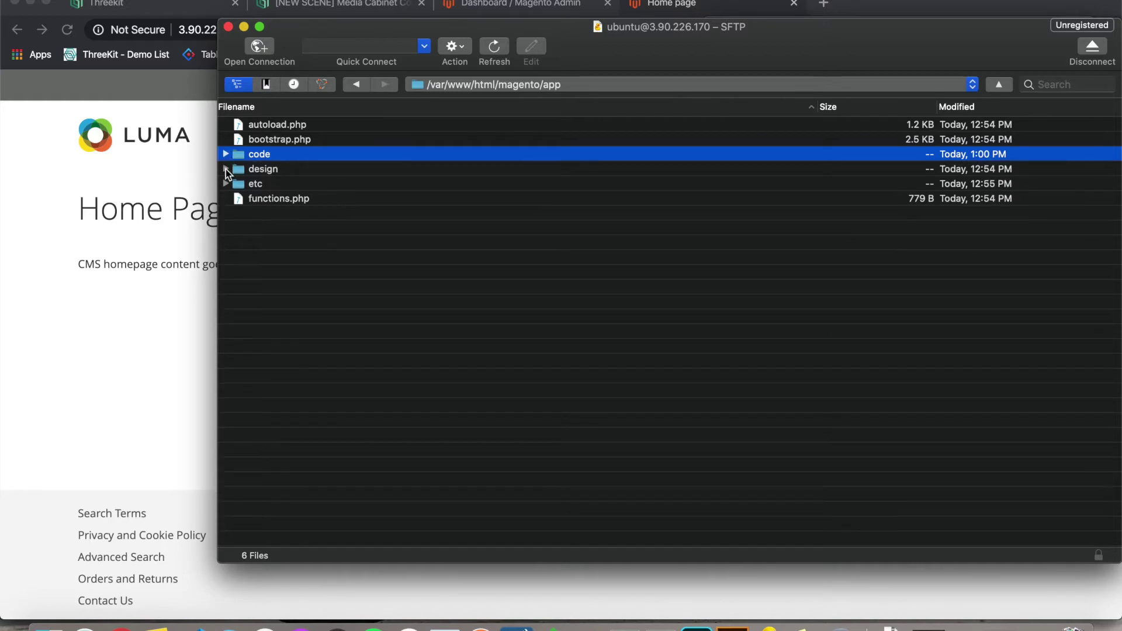
pyautogui.click(156, 332)
pyautogui.click(624, 625)
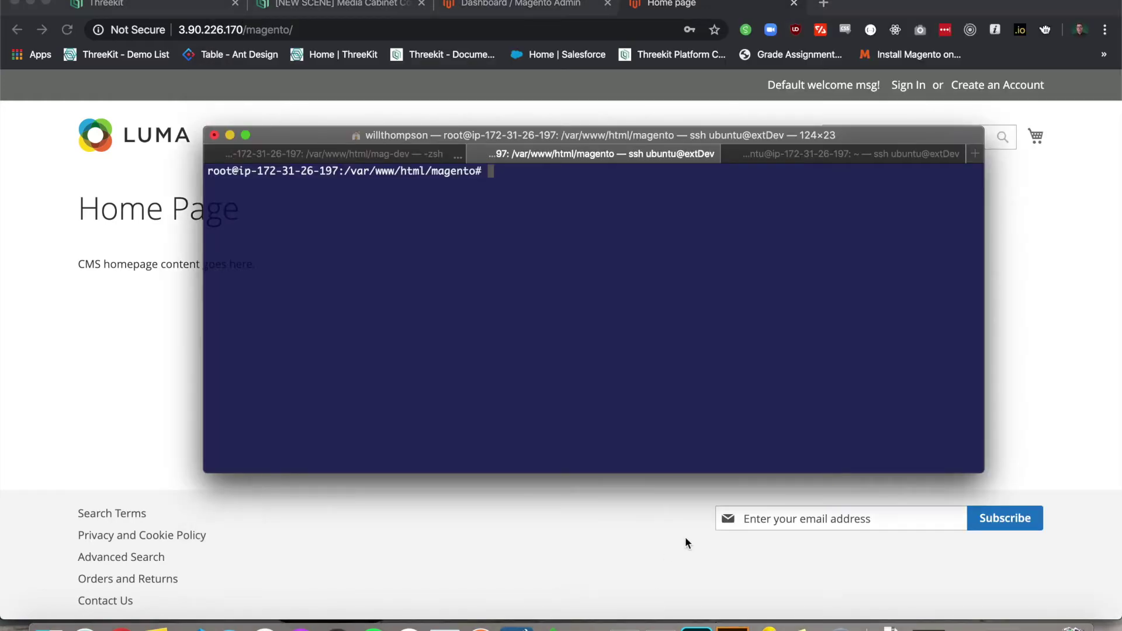
# Run php bin/magento setup:upgrade, then php bin/magento module:status.
pyautogui.write('php bin/magento ')
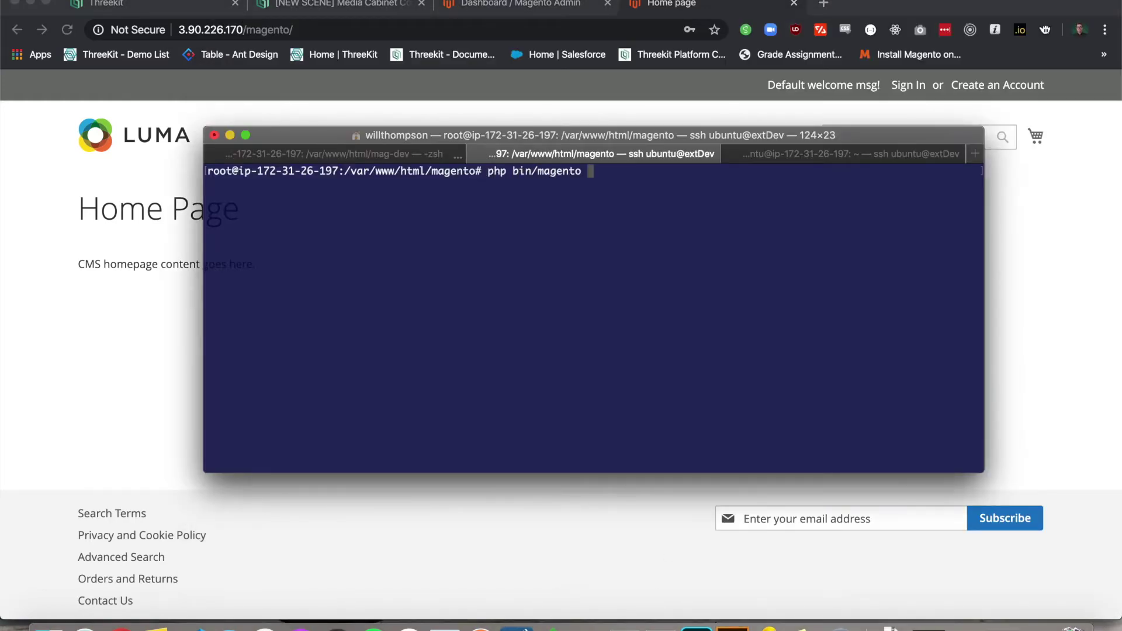
pyautogui.write('setup:upgrade')
pyautogui.press('Return')
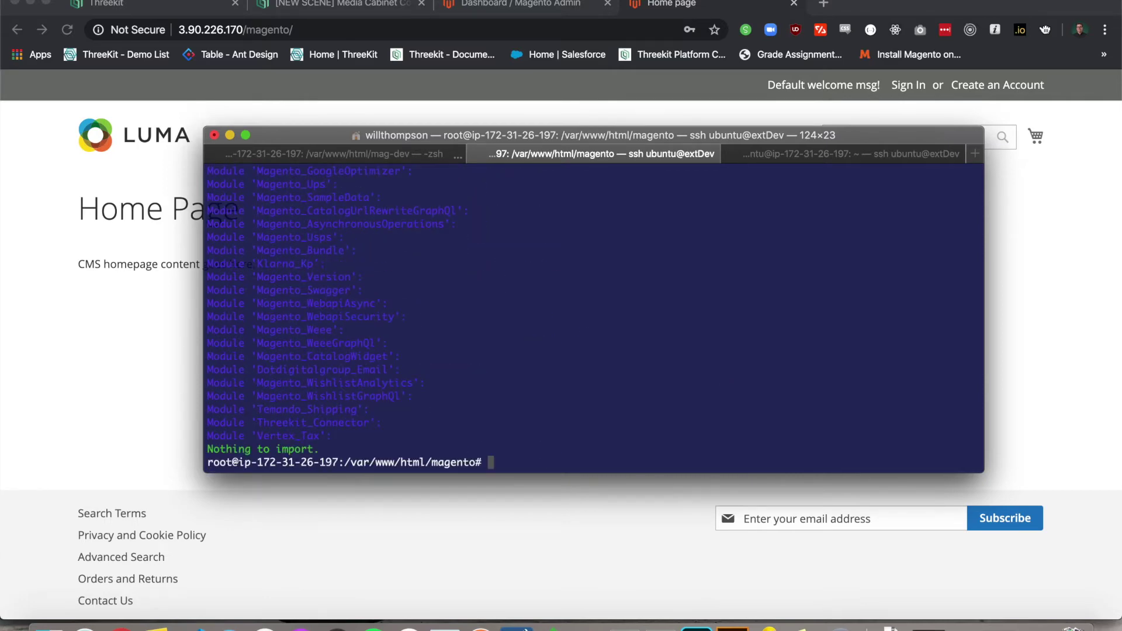
pyautogui.write('php bin/magento s')
pyautogui.press('BackSpace')
pyautogui.write('m')
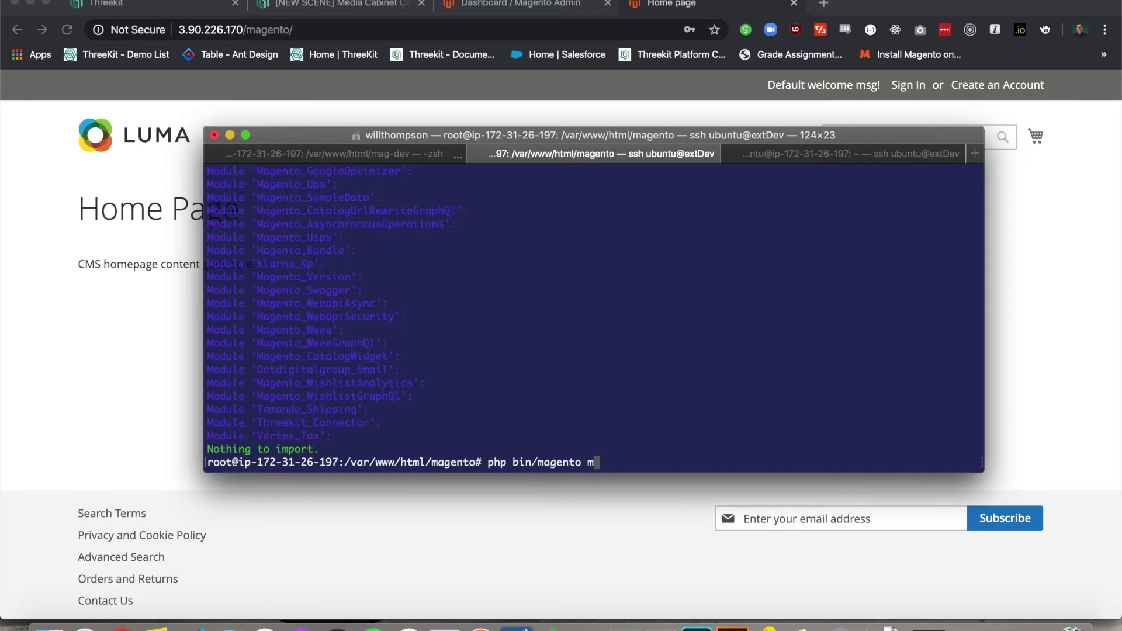
pyautogui.write('odule:status')
pyautogui.press('Return')
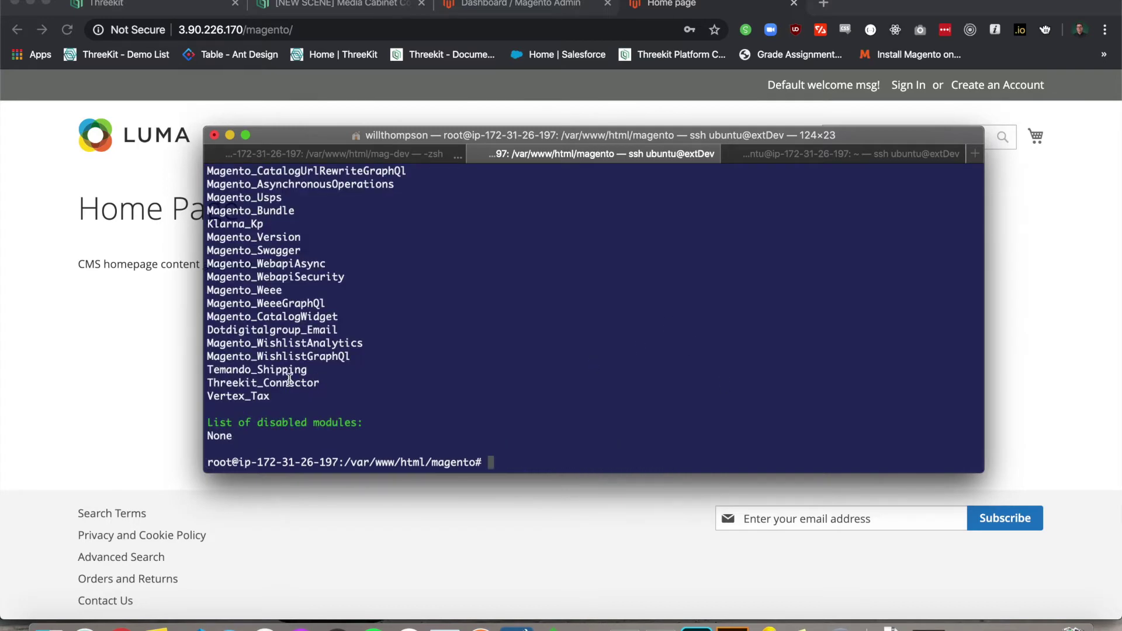
# Find Threekit_Connector among the enabled modules in the status output.
pyautogui.doubleClick(290, 380)
pyautogui.click(284, 380)
pyautogui.press('Up')
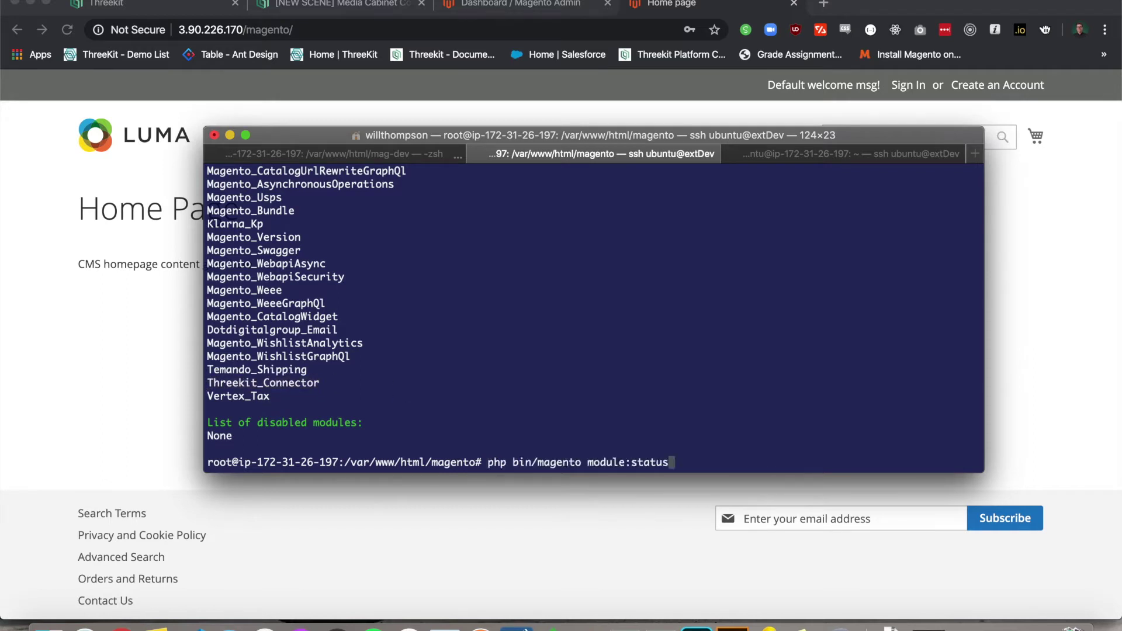
pyautogui.click(358, 68)
pyautogui.click(483, 7)
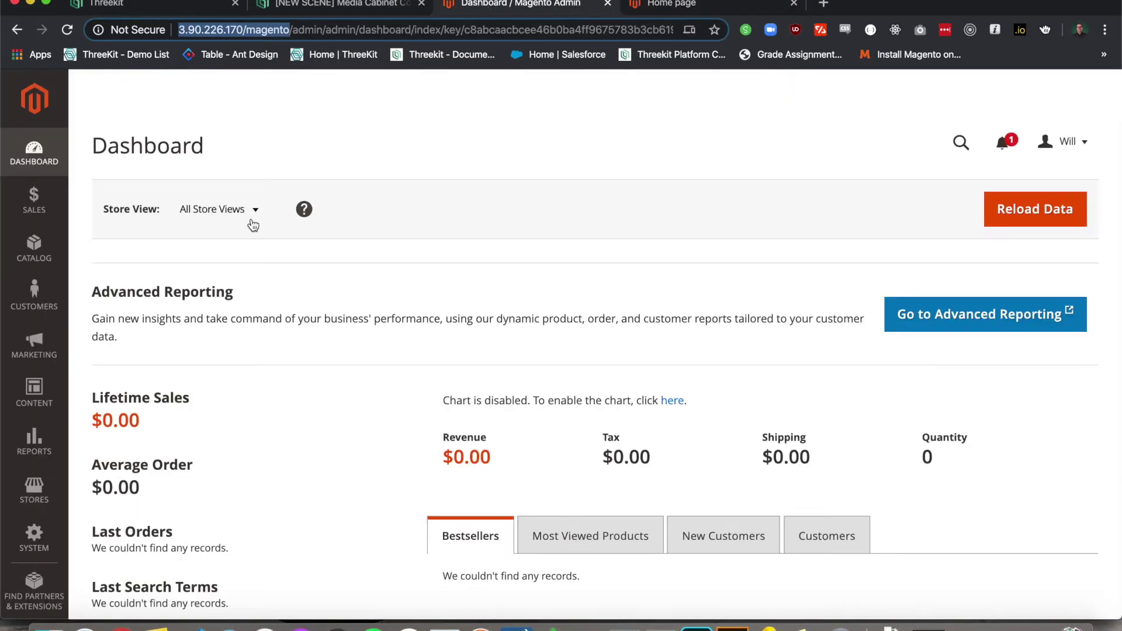
pyautogui.click(34, 490)
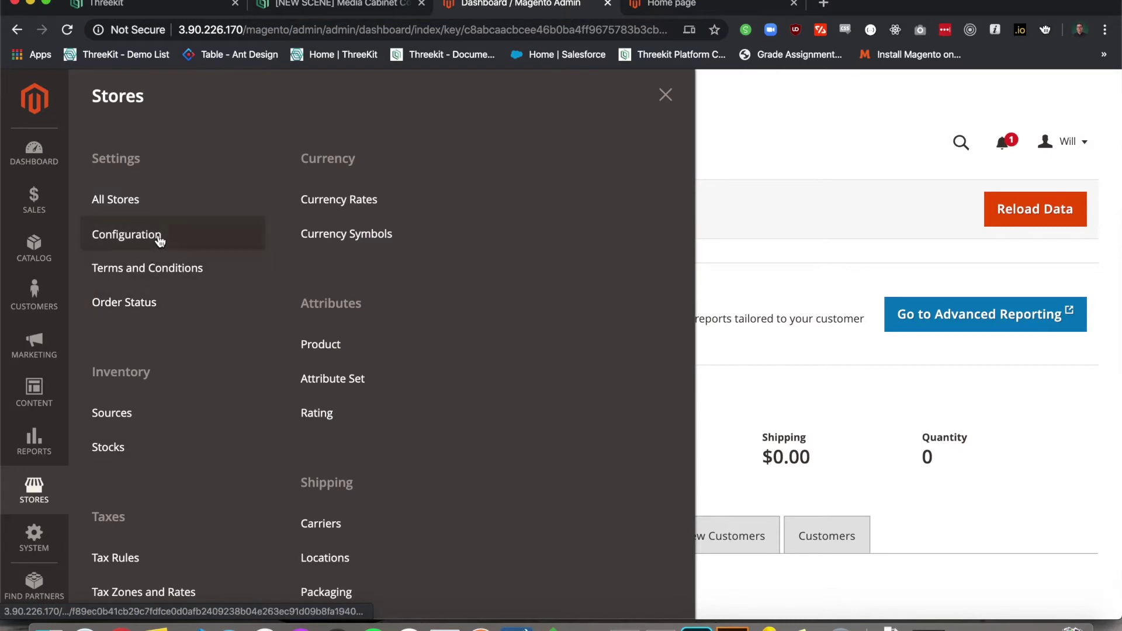
pyautogui.click(157, 234)
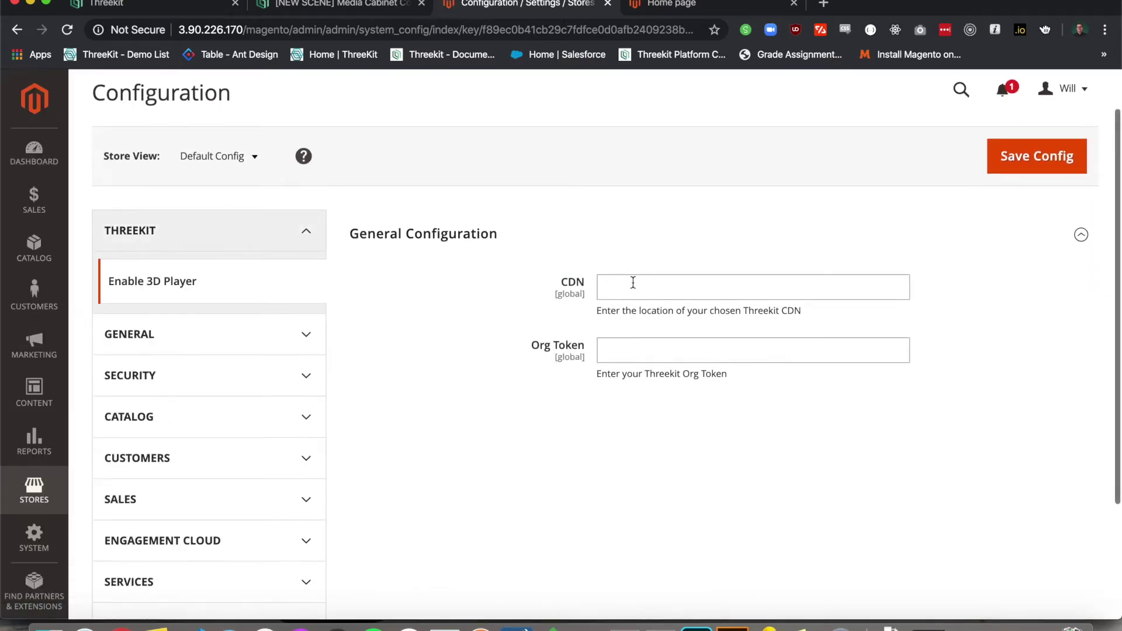
pyautogui.click(636, 282)
pyautogui.click(638, 321)
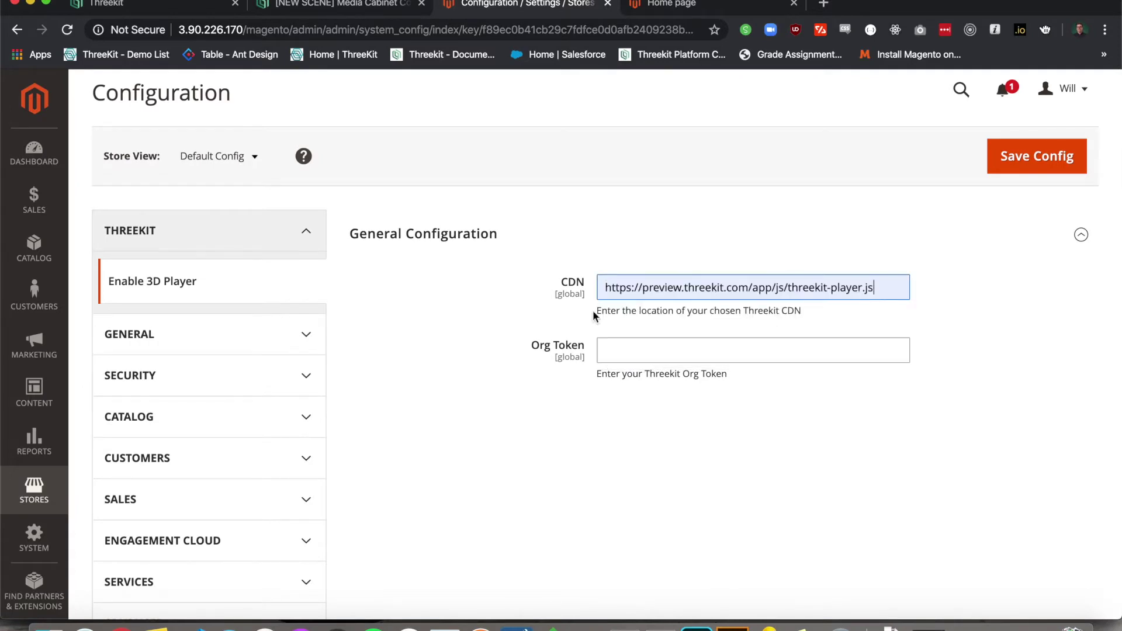
# Copy the organisation token from Threekit into Org Token and save the configuration.
pyautogui.click(152, 6)
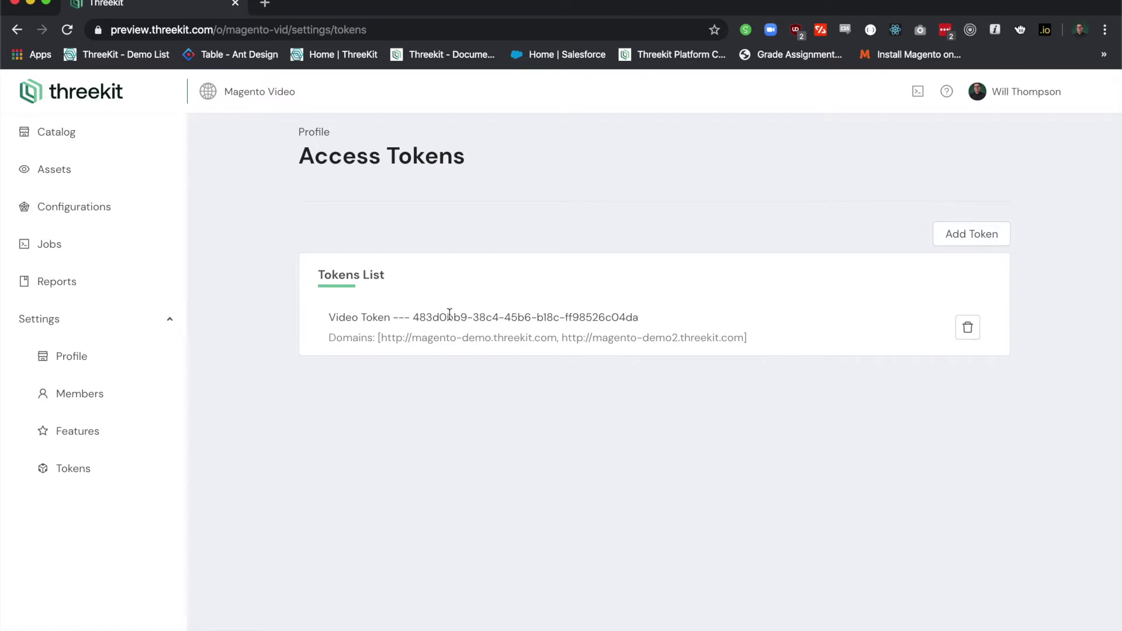
pyautogui.moveTo(413, 317); pyautogui.dragTo(641, 320)
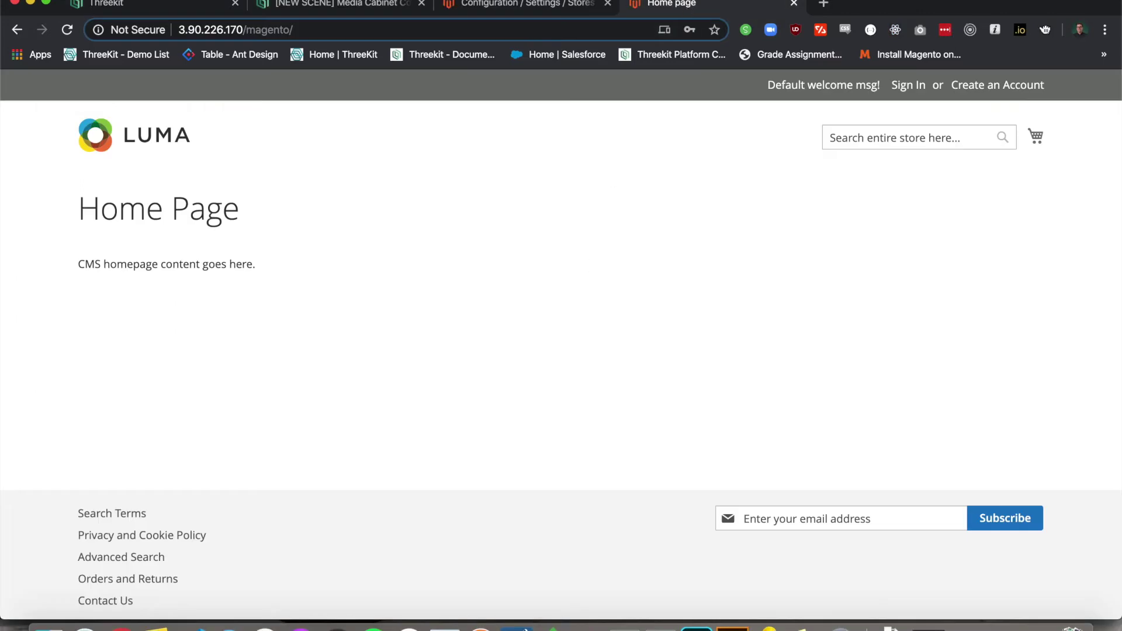
pyautogui.click(526, 5)
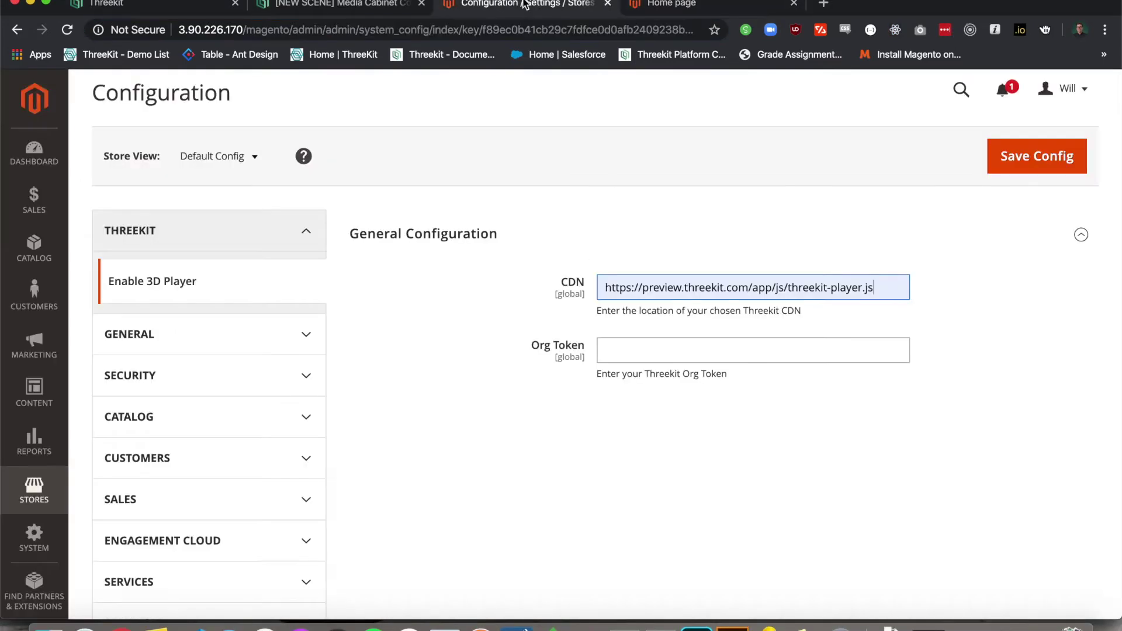
pyautogui.click(658, 349)
pyautogui.press('super+v')
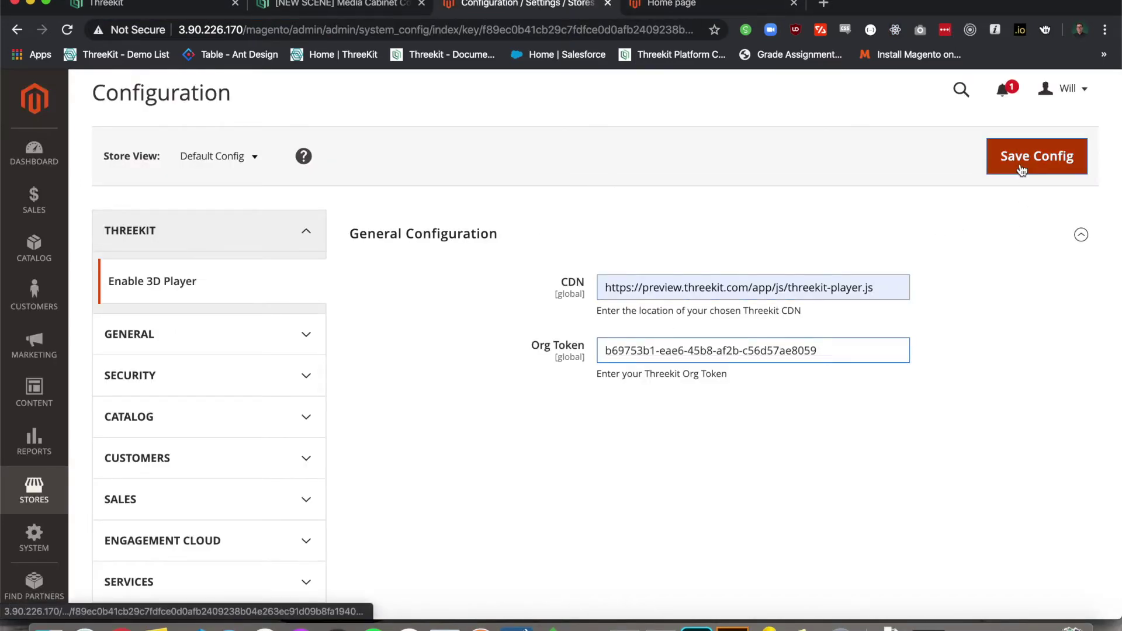
pyautogui.click(1019, 167)
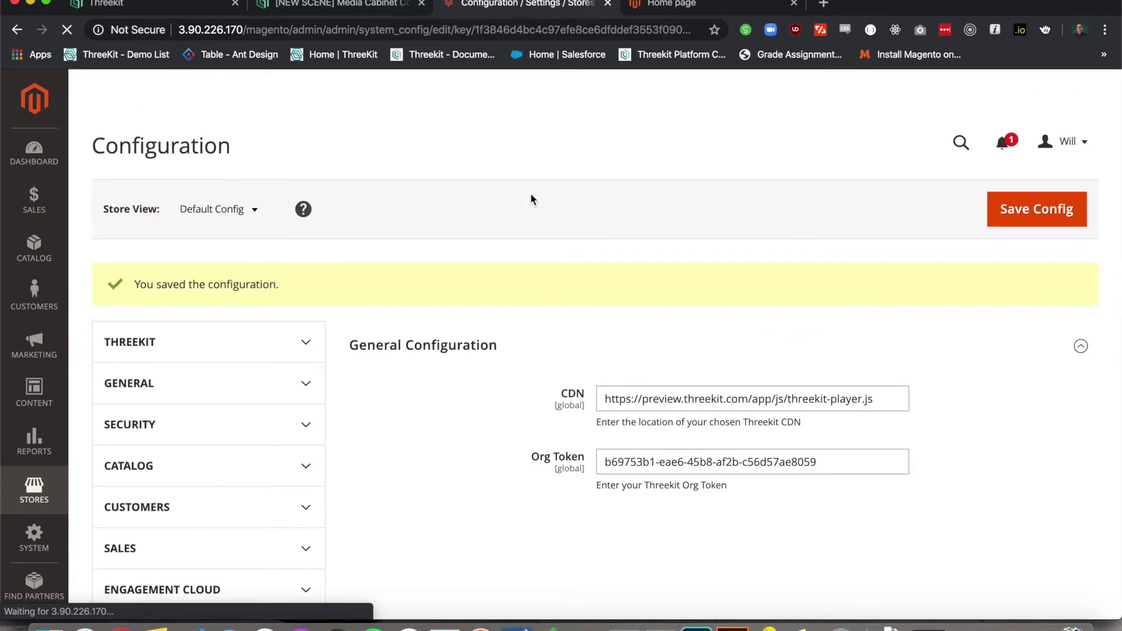
pyautogui.click(36, 250)
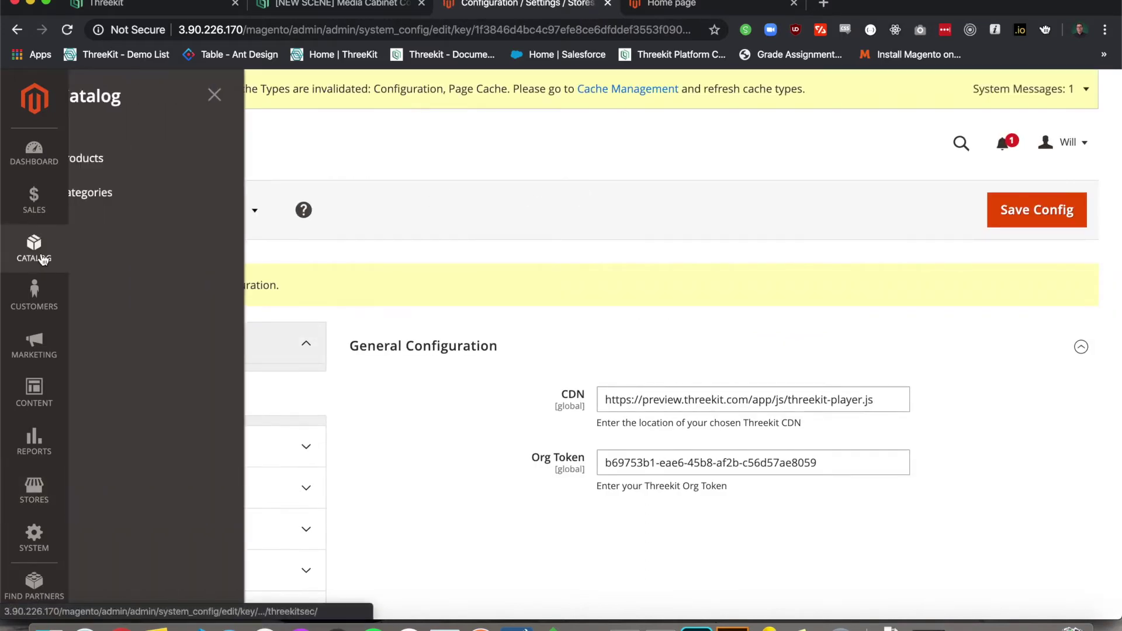
# Start a new catalog product named Threekit Media Center.
pyautogui.click(179, 171)
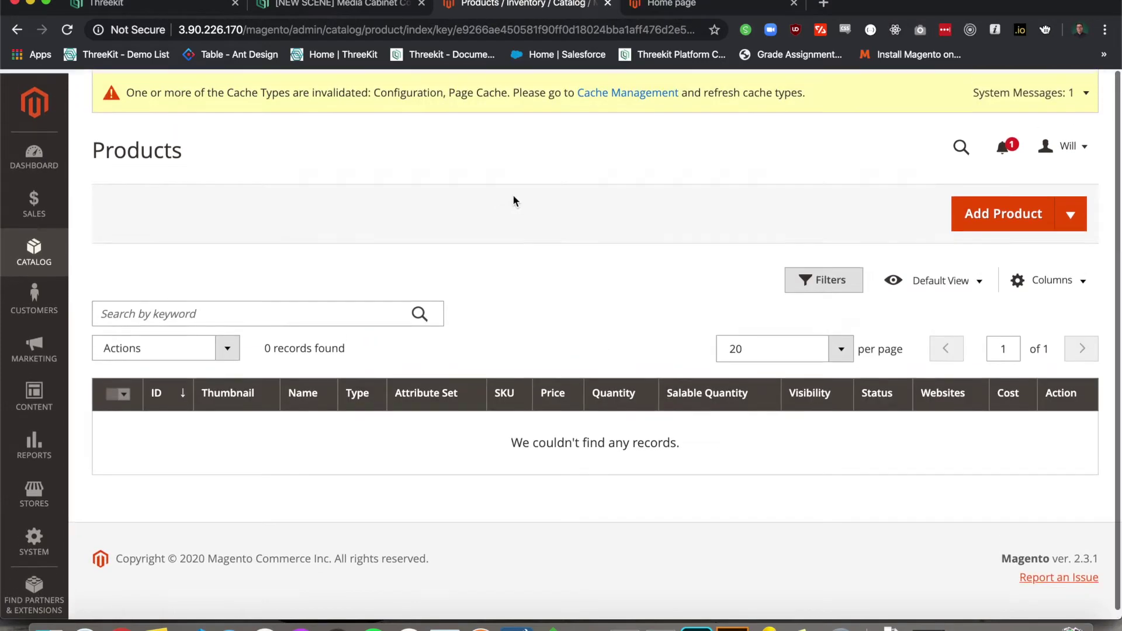
pyautogui.click(992, 204)
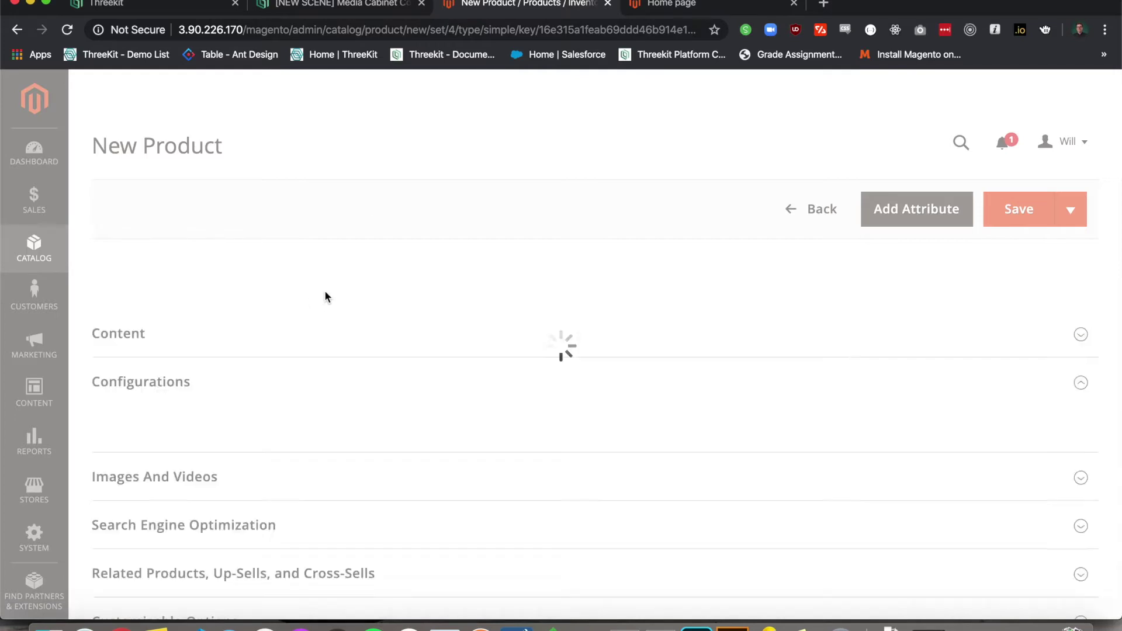
pyautogui.click(403, 399)
pyautogui.write('Threekit')
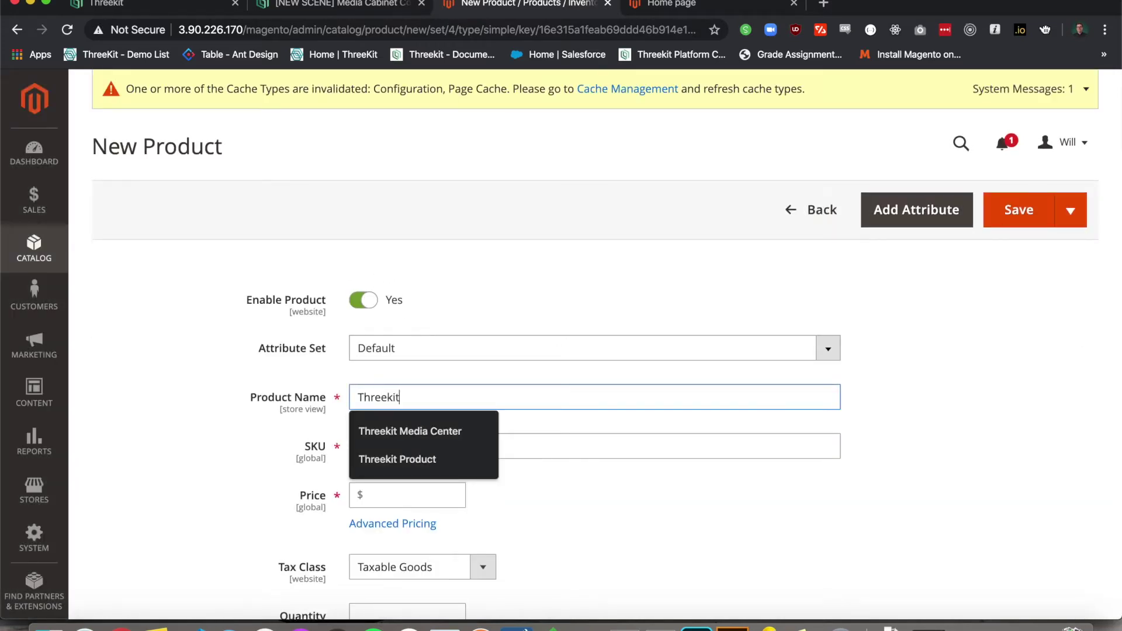
pyautogui.press('Down')
pyautogui.press('Return')
# Give the product SKU TKM, price 1200 and stock quantity 10.
pyautogui.press('Tab')
pyautogui.write('TMK')
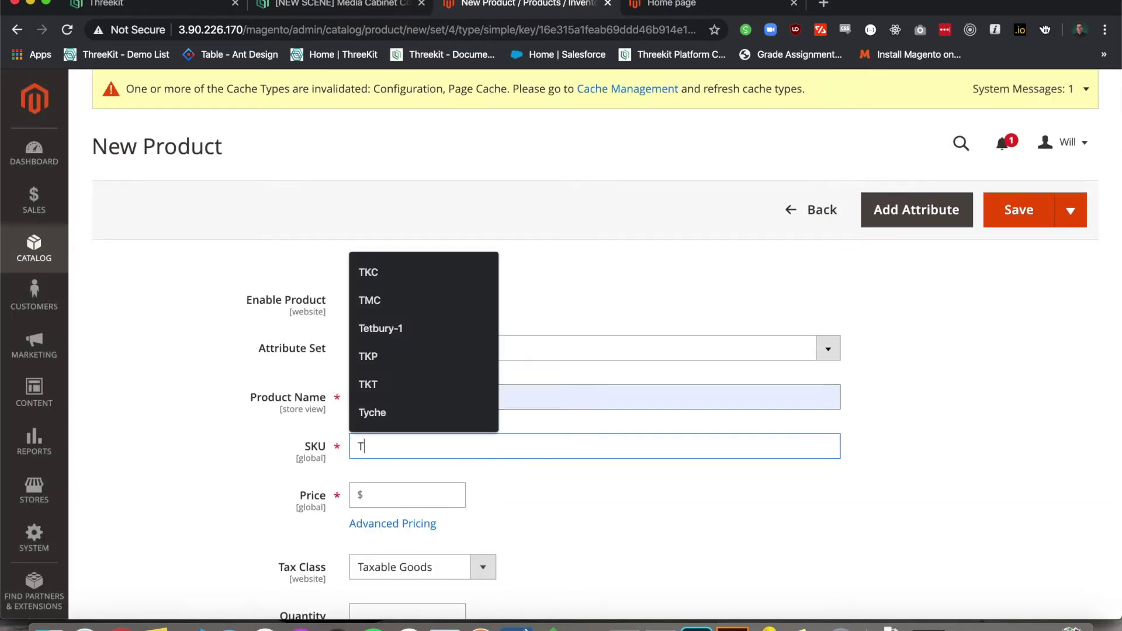
pyautogui.press('BackSpace')
pyautogui.press('BackSpace')
pyautogui.write('KM')
pyautogui.press('Tab')
pyautogui.write('1200')
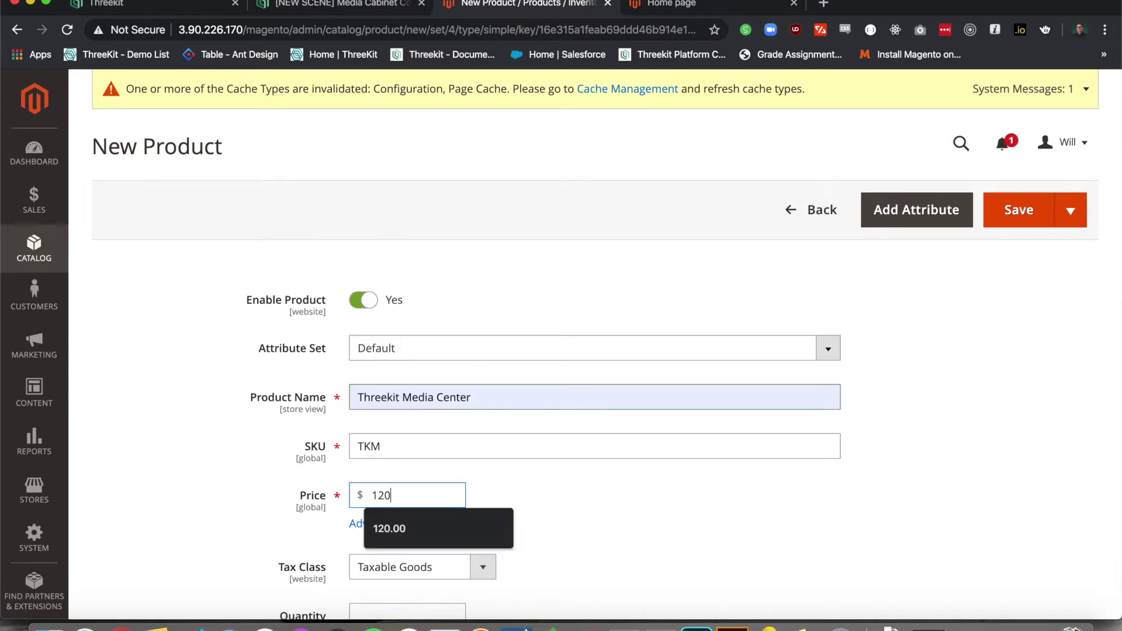
pyautogui.press('Tab')
pyautogui.scroll(-4, 531, 334)
pyautogui.click(423, 383)
pyautogui.write('10')
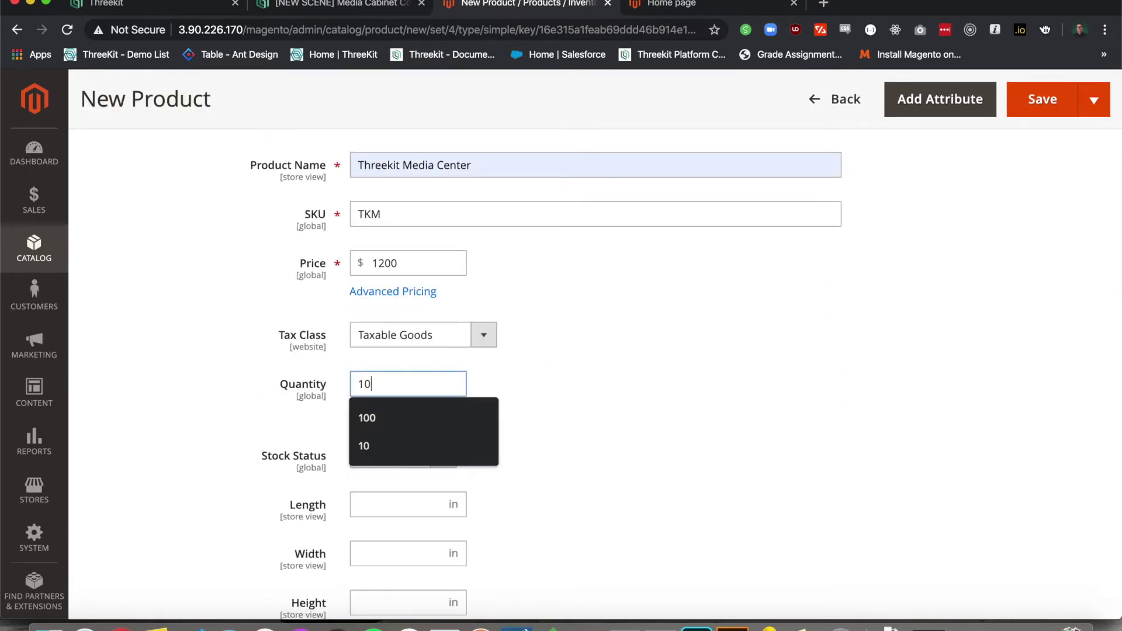
pyautogui.click(799, 421)
pyautogui.scroll(-6, 799, 420)
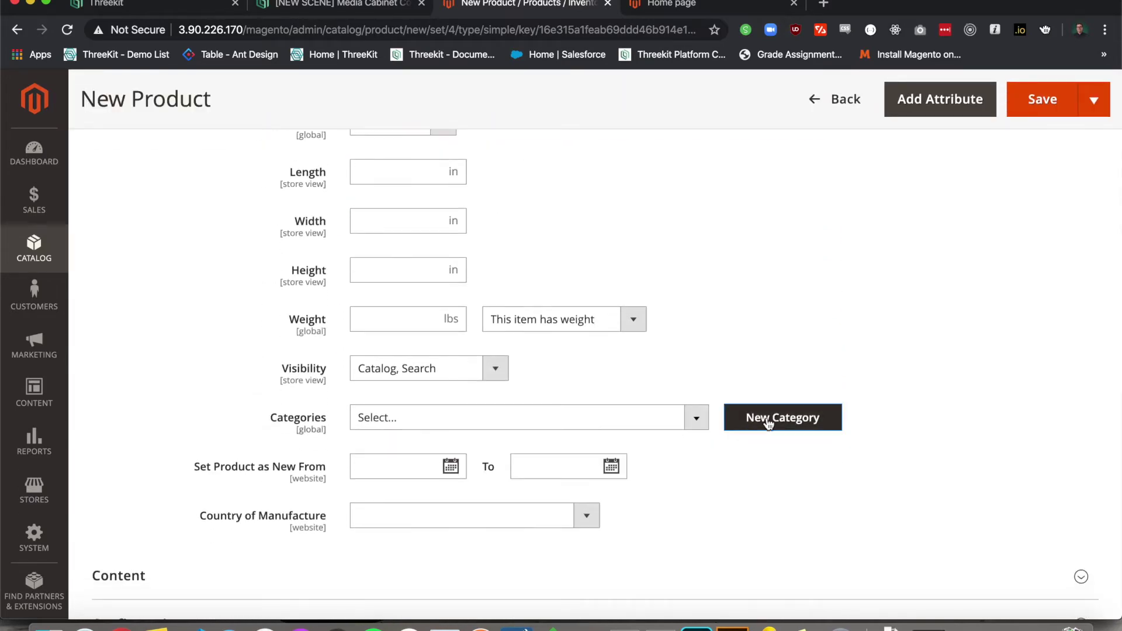
# Create a new category TK with Default Category as its parent.
pyautogui.click(778, 418)
pyautogui.click(436, 238)
pyautogui.write('TK')
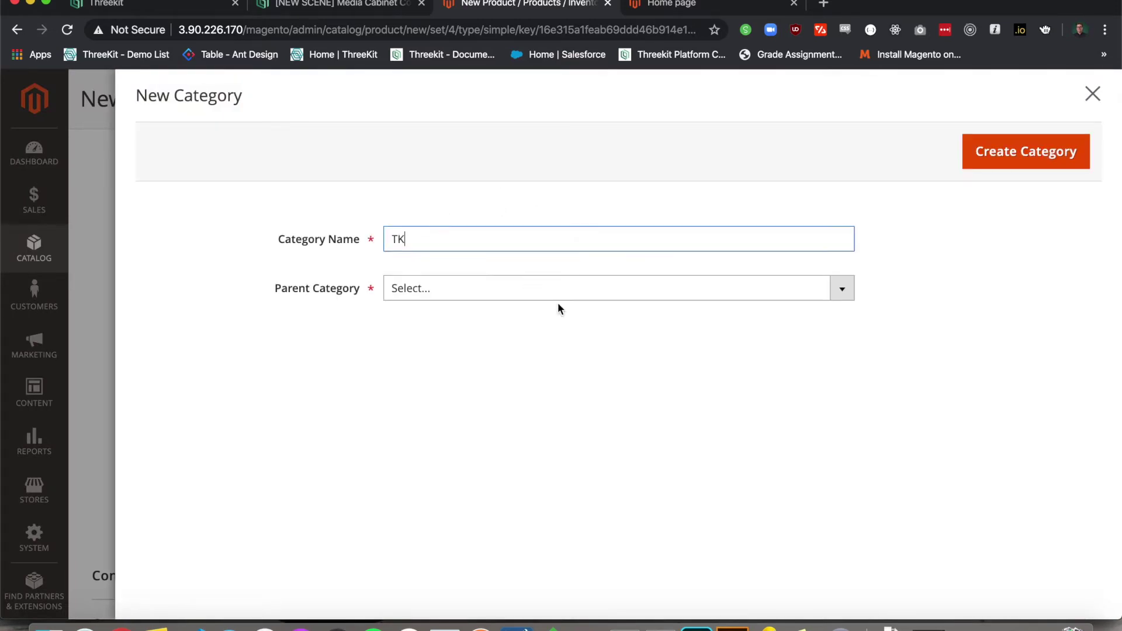
pyautogui.click(593, 296)
pyautogui.click(528, 358)
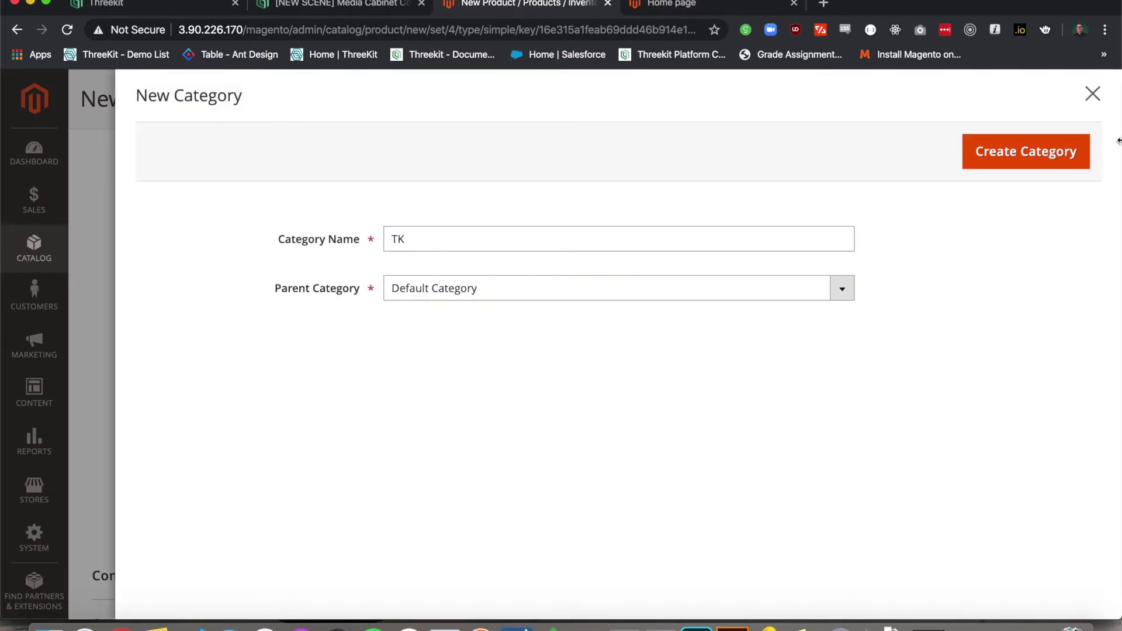
pyautogui.click(1047, 159)
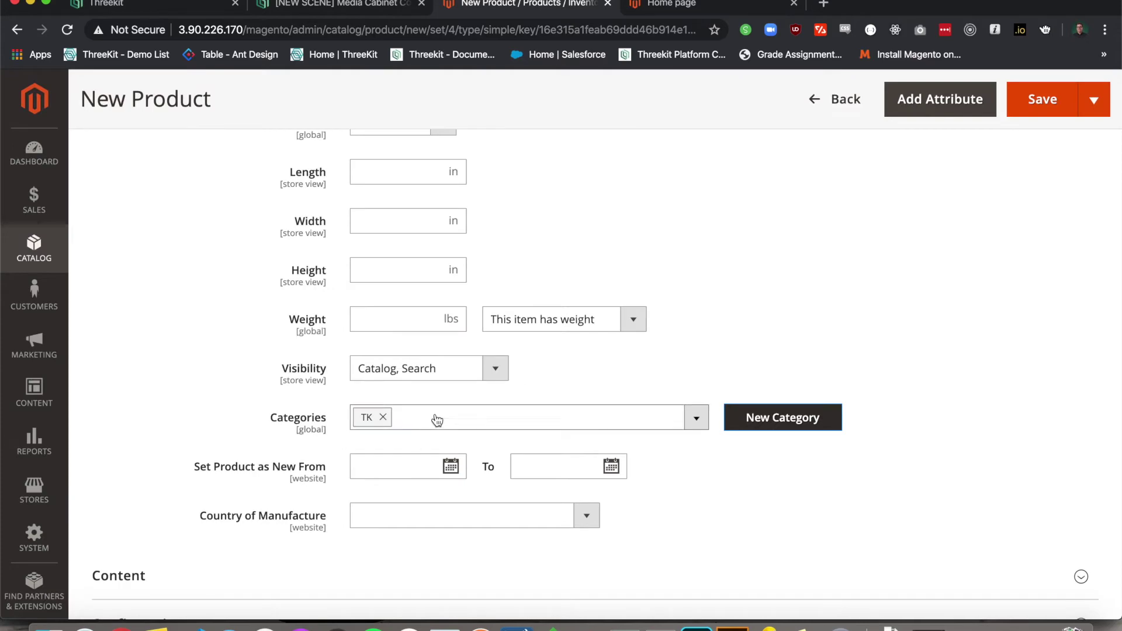
# Add Default Category to the product's categories alongside TK.
pyautogui.click(436, 419)
pyautogui.click(415, 490)
pyautogui.click(569, 566)
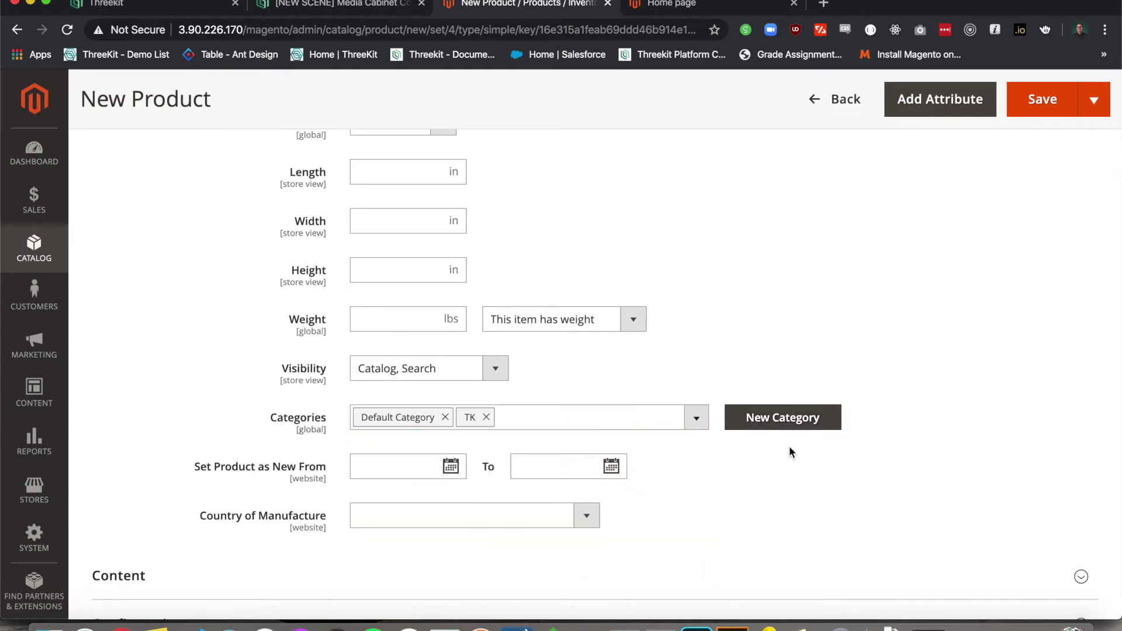
pyautogui.scroll(-10, 771, 447)
# Upload the media-cab-thumbnail image under Images And Videos.
pyautogui.click(310, 298)
pyautogui.click(195, 400)
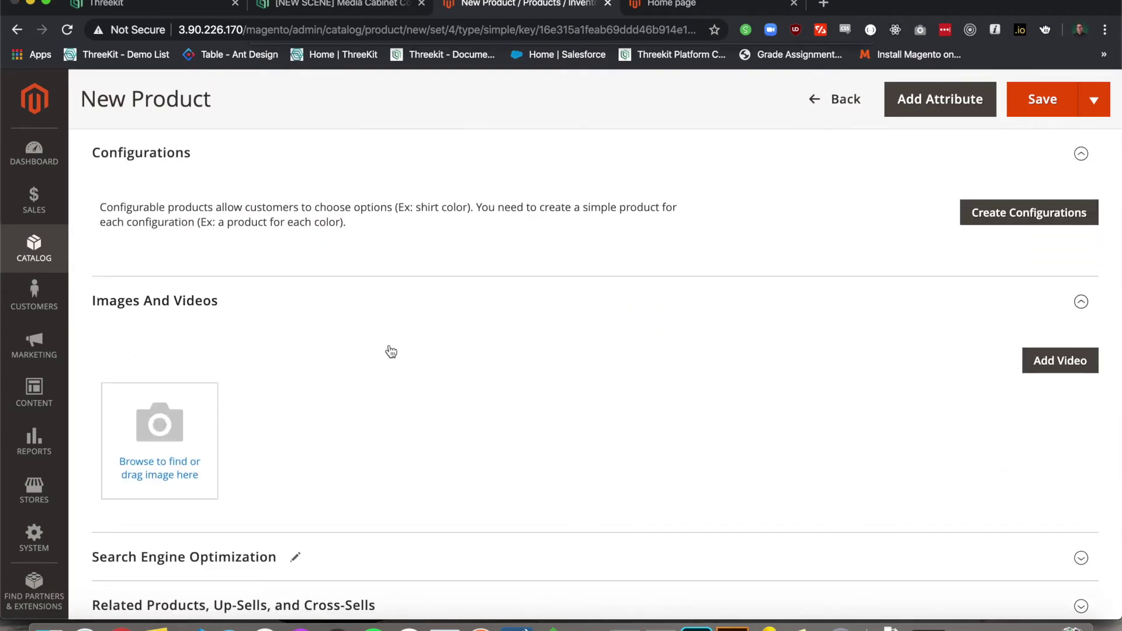
pyautogui.scroll(-3, 501, 211)
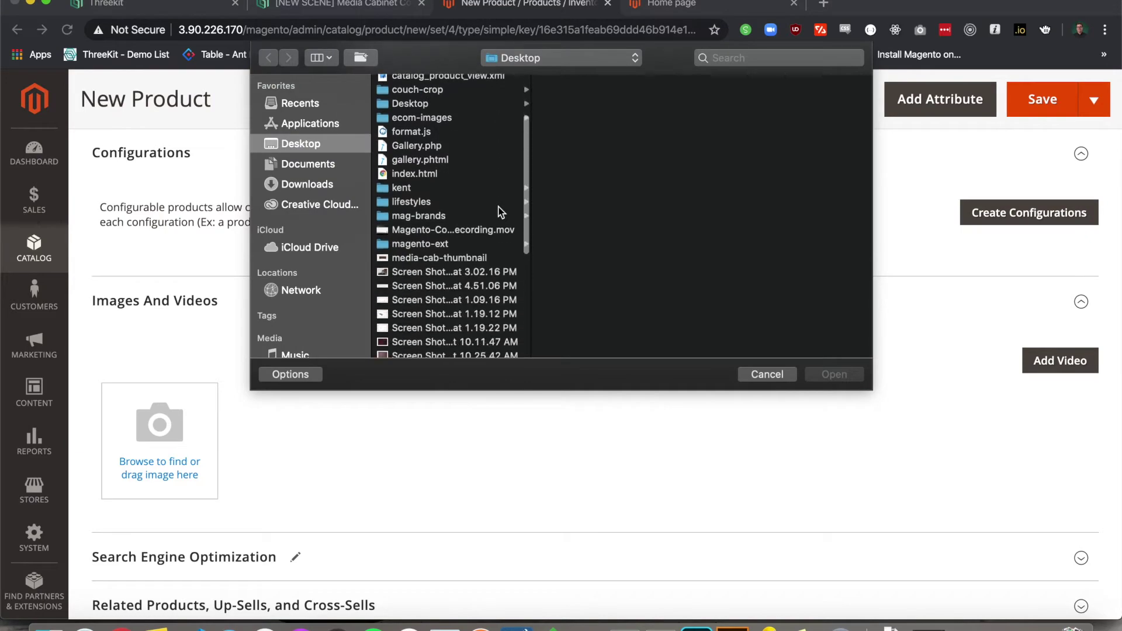
pyautogui.click(473, 257)
pyautogui.click(846, 379)
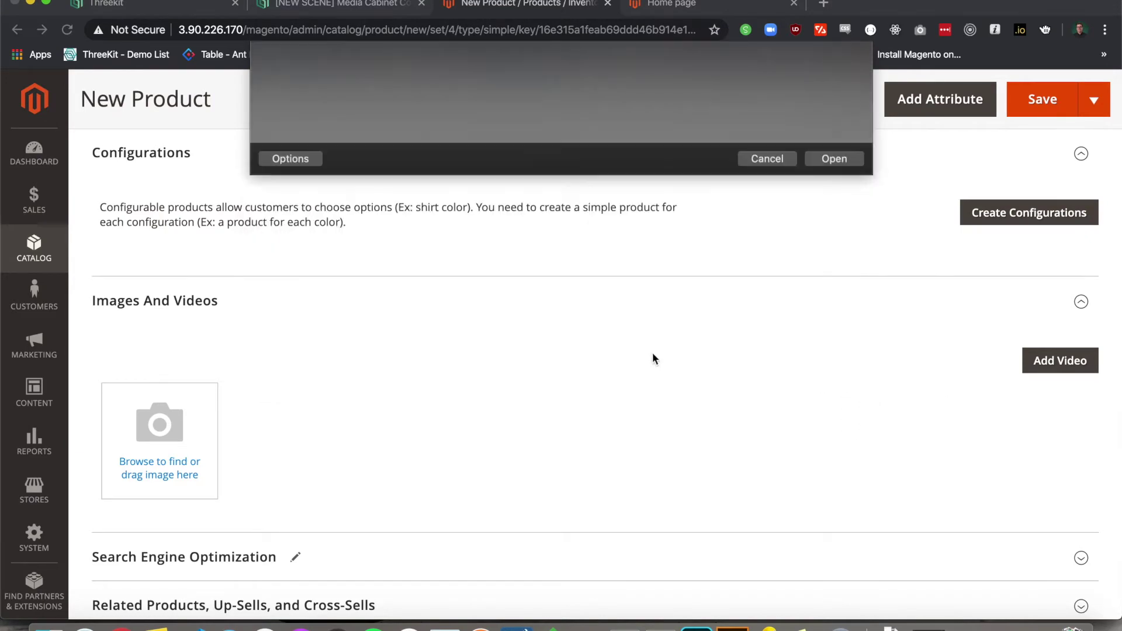
# Expand the product's Threekit section and select the cabinet's item ID in its Threekit URL.
pyautogui.scroll(-10, 616, 437)
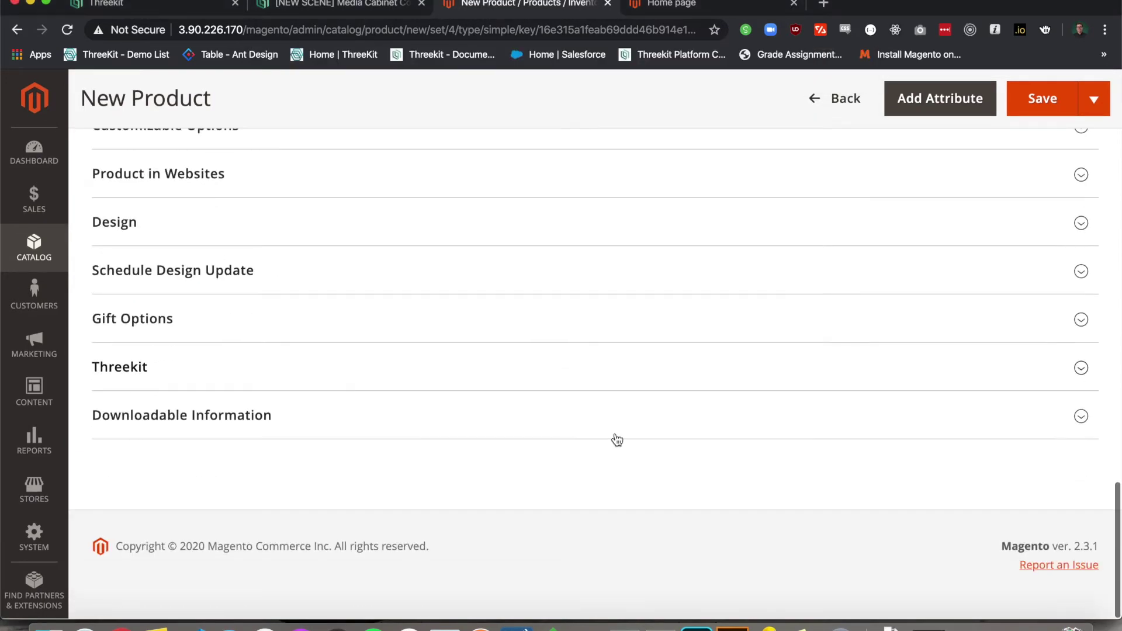
pyautogui.click(294, 361)
pyautogui.scroll(-1, 379, 392)
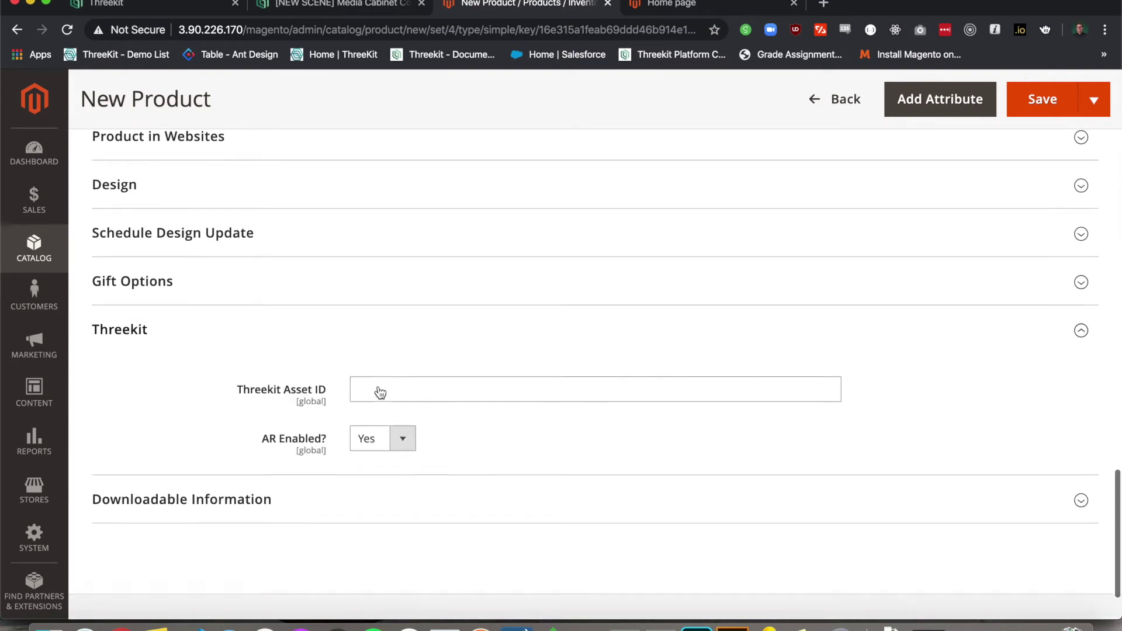
pyautogui.click(307, 7)
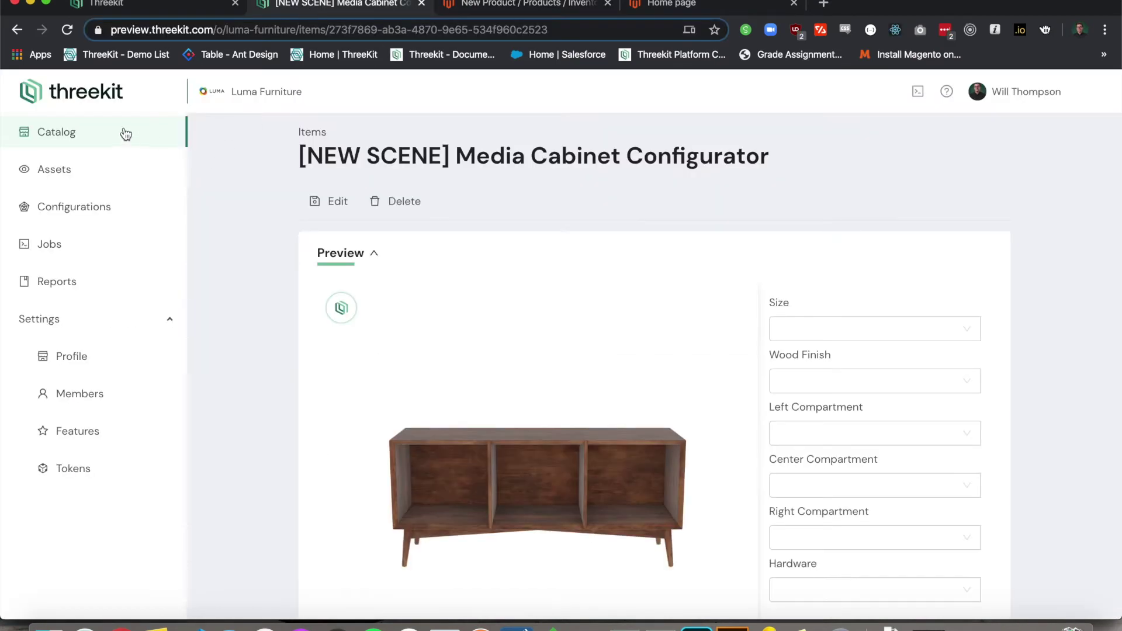
pyautogui.click(358, 29)
pyautogui.click(358, 29)
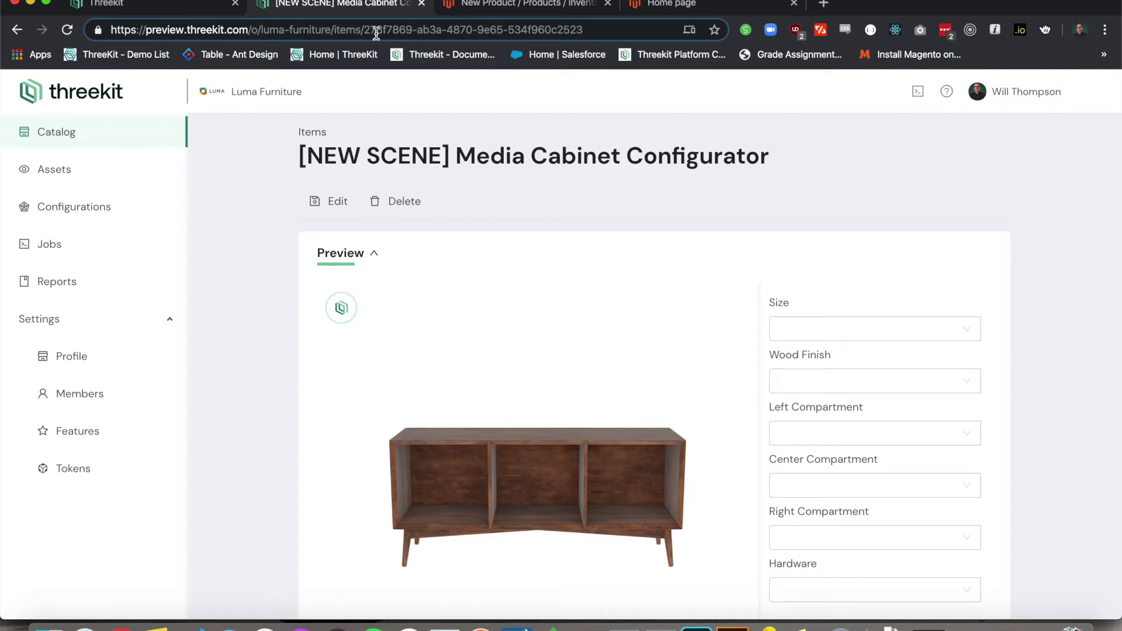
pyautogui.moveTo(364, 29); pyautogui.dragTo(616, 32)
pyautogui.press('super+c')
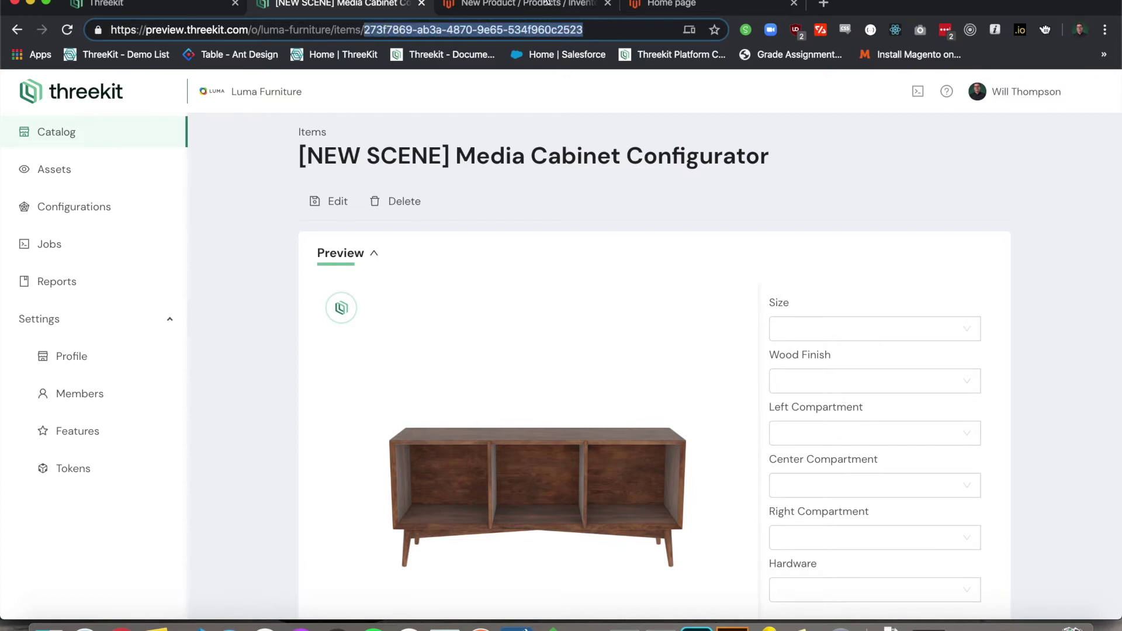
# Paste 273f7869-ab3a-4870-9e65-534f960c2523 as Threekit Asset ID, keep AR Enabled Yes, and save.
pyautogui.click(546, 5)
pyautogui.click(432, 374)
pyautogui.press('super+v')
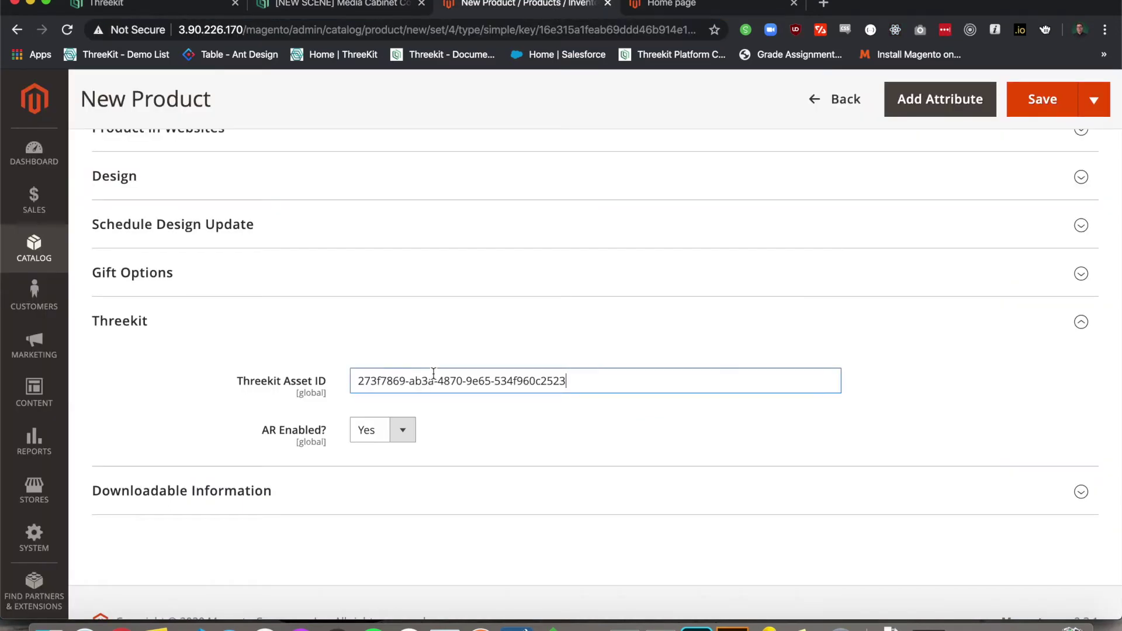
pyautogui.click(386, 429)
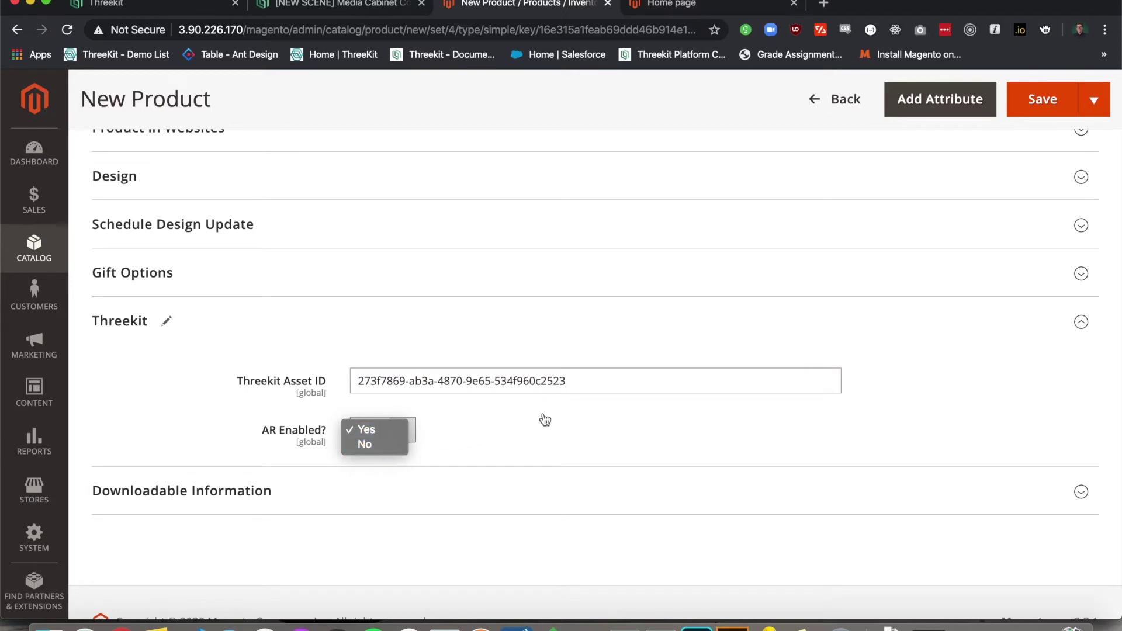
pyautogui.click(985, 399)
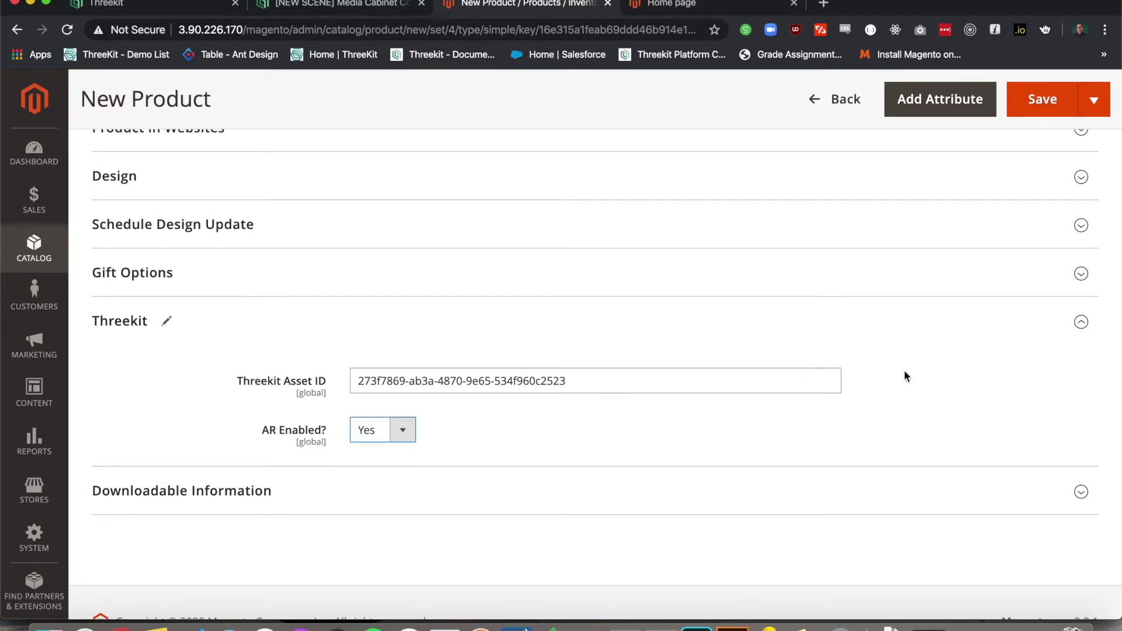
pyautogui.click(1029, 98)
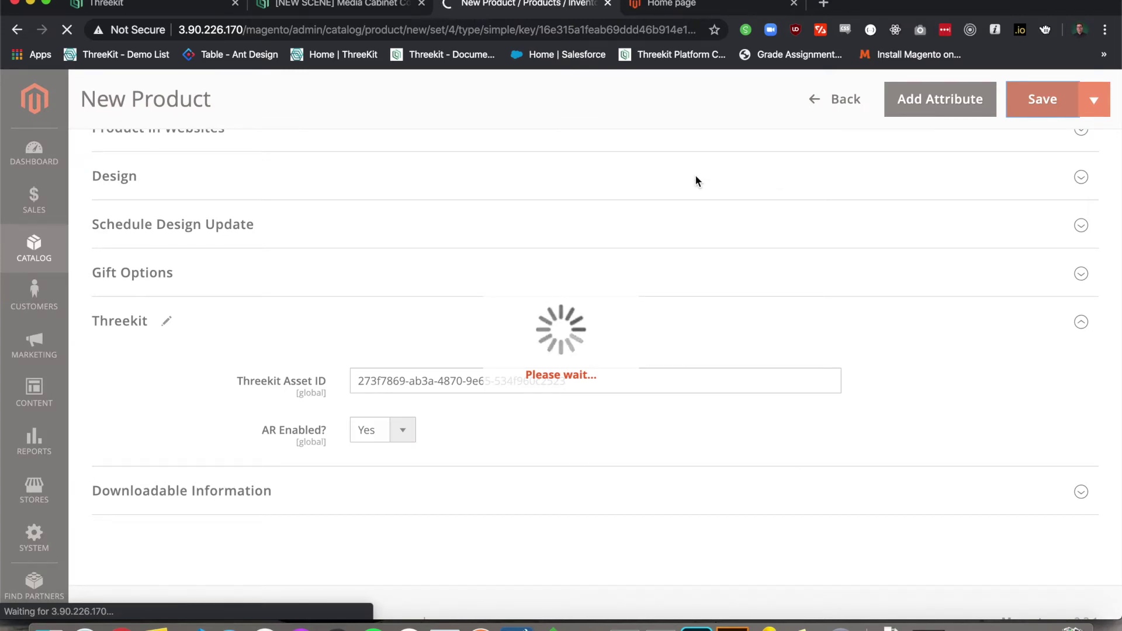
# Reload the storefront and open Threekit Media Center from the TK category.
pyautogui.click(736, 7)
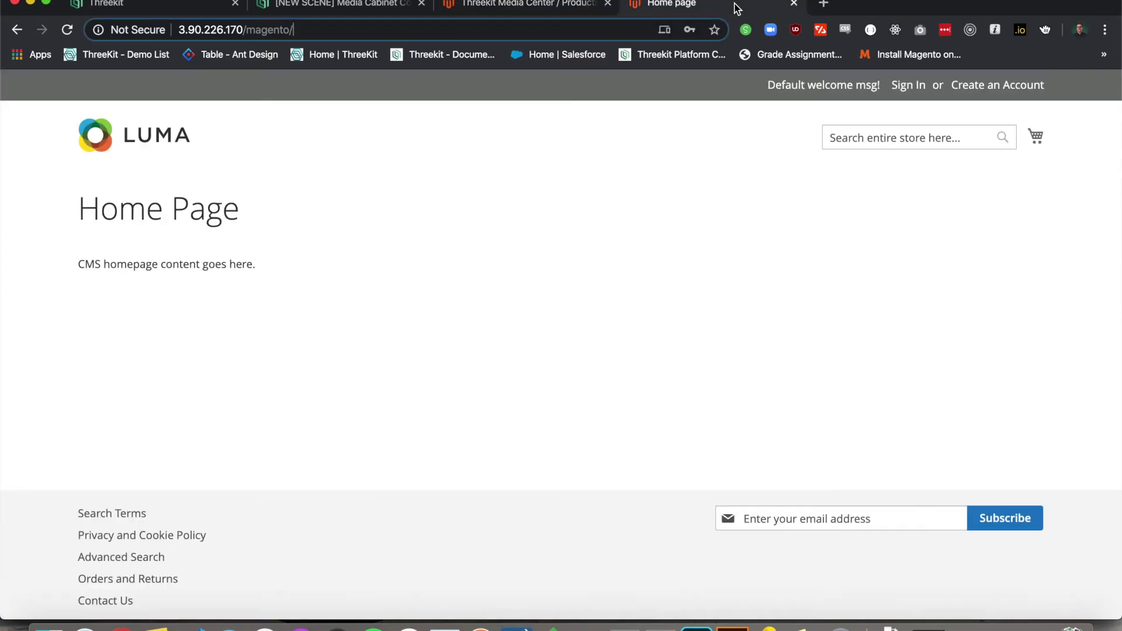
pyautogui.press('Return')
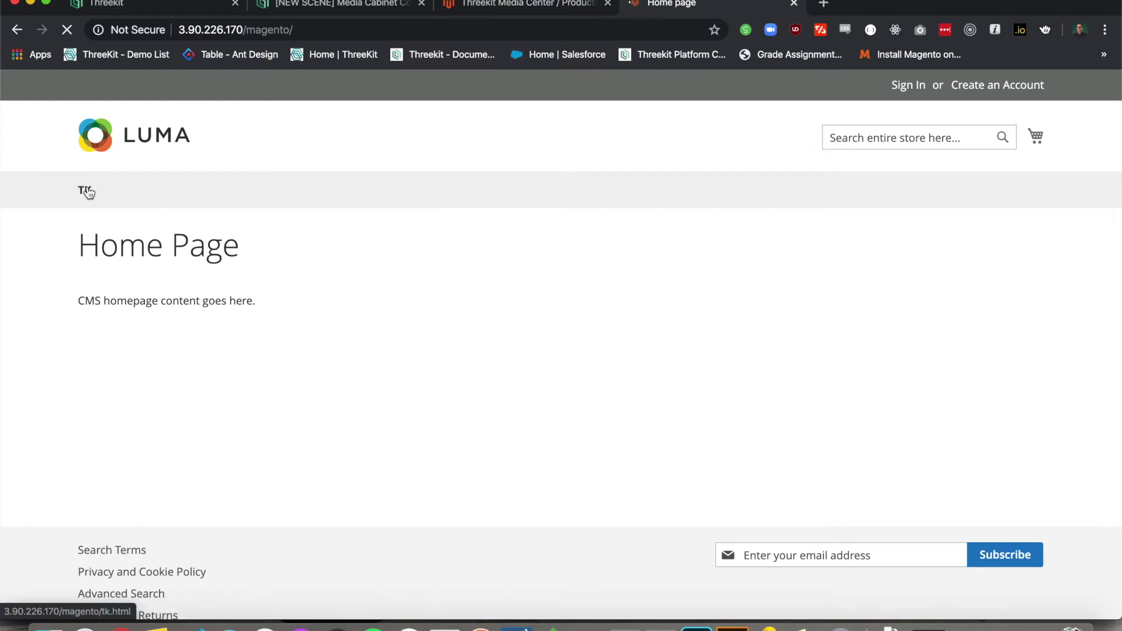
pyautogui.click(86, 190)
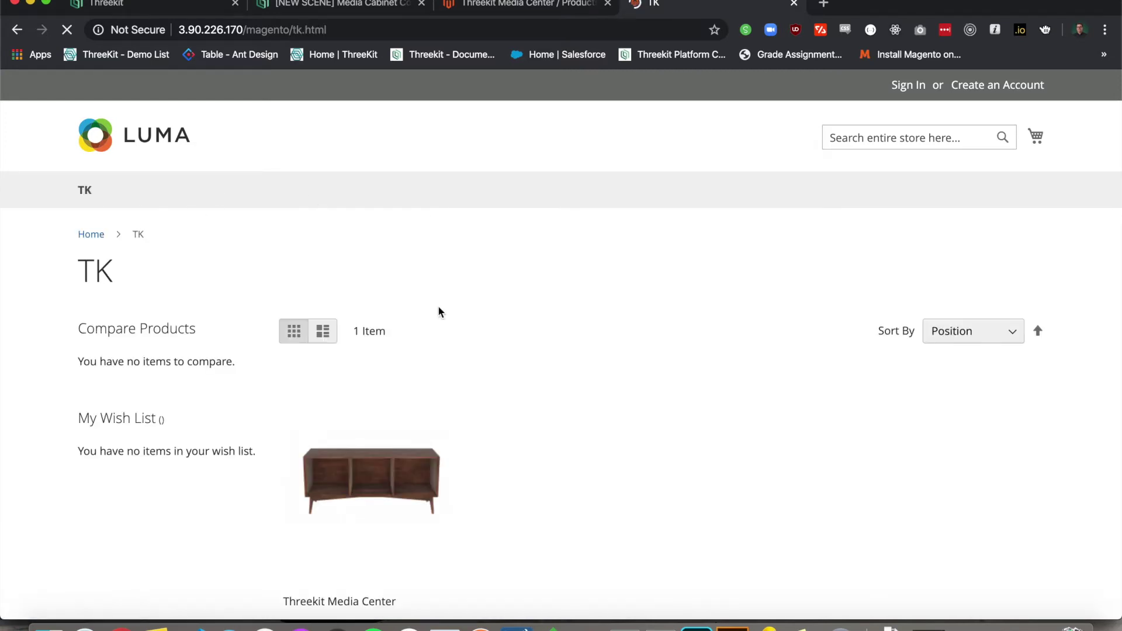
pyautogui.scroll(-3, 438, 311)
pyautogui.click(388, 293)
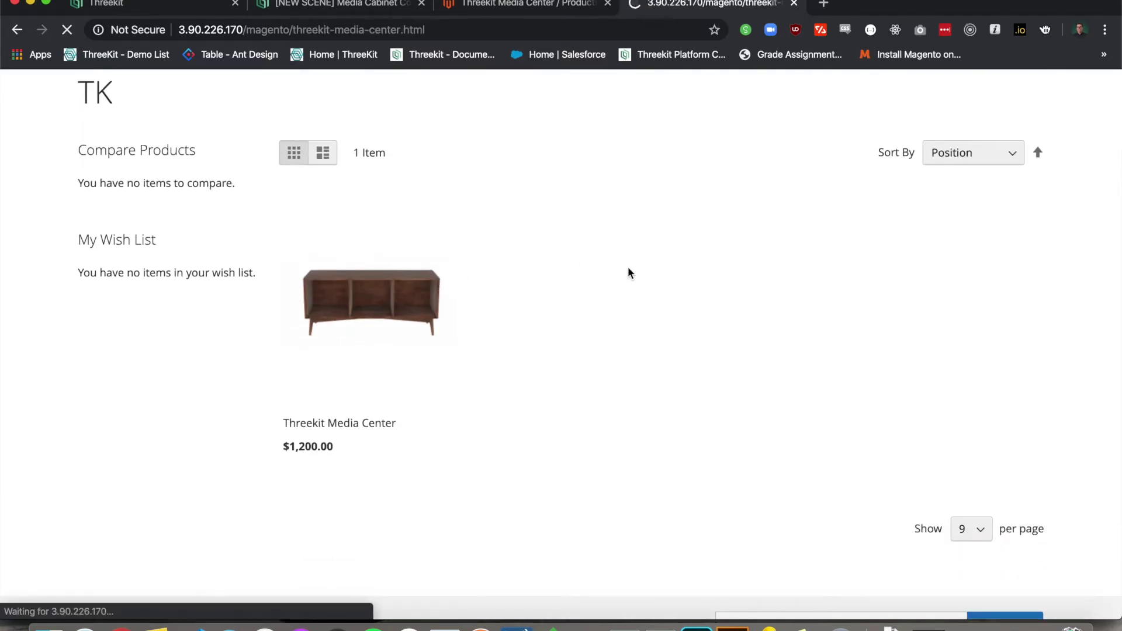
# Orbit the 3D cabinet and switch the gallery between the product photo and 3D viewer.
pyautogui.scroll(-2, 709, 301)
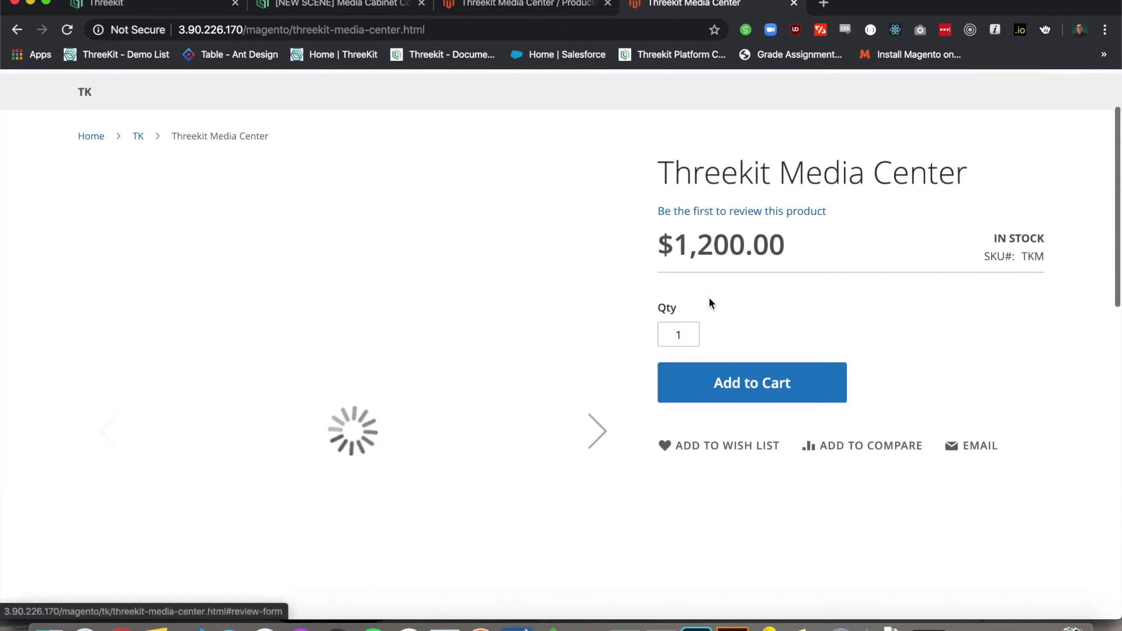
pyautogui.scroll(-2, 737, 295)
pyautogui.scroll(-2, 735, 409)
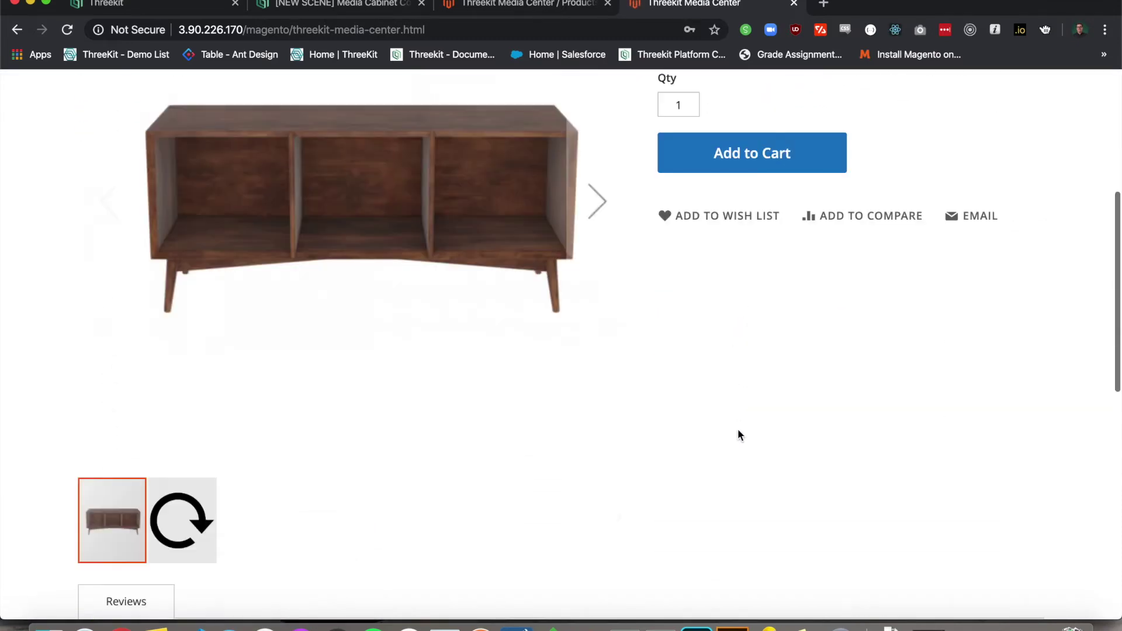
pyautogui.scroll(-1, 738, 435)
pyautogui.scroll(2, 754, 450)
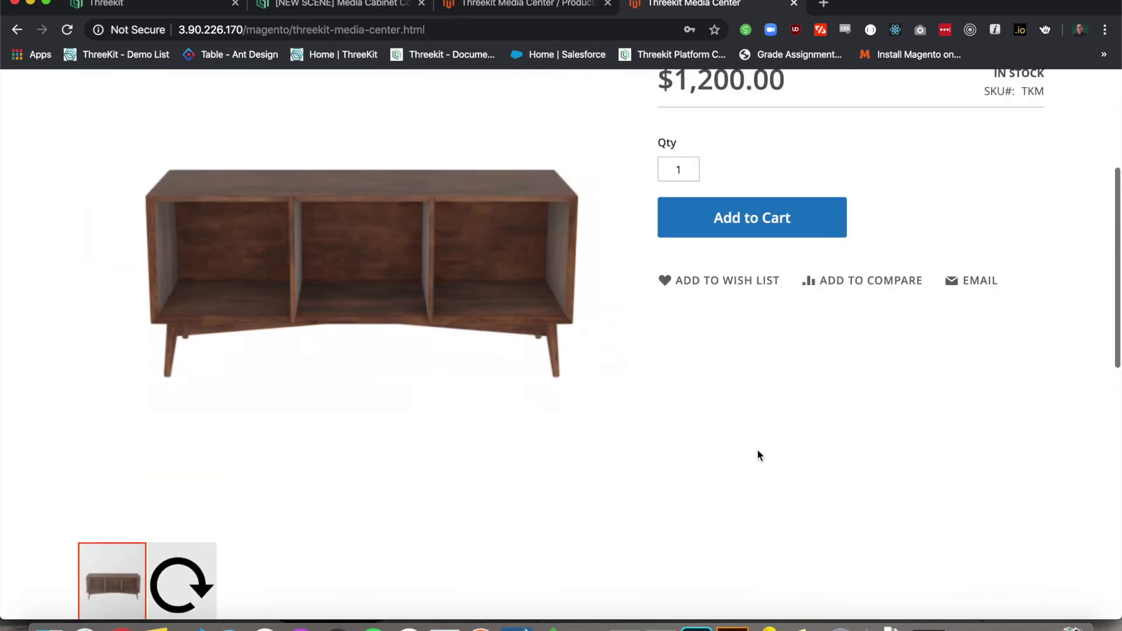
pyautogui.scroll(1, 759, 456)
pyautogui.scroll(2, 943, 287)
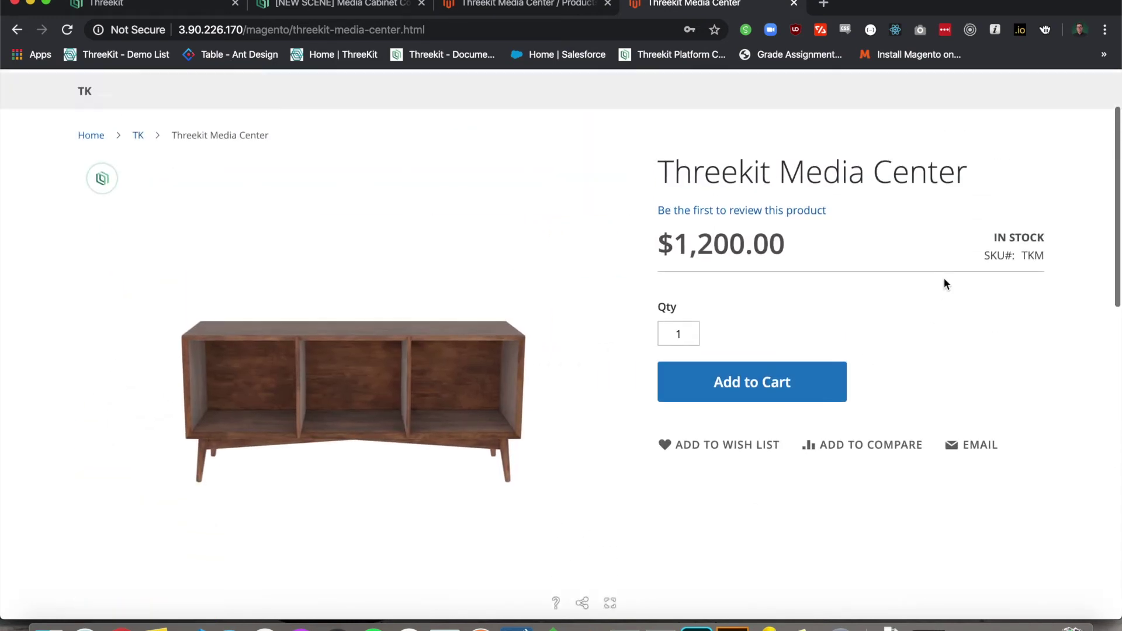
pyautogui.moveTo(486, 351); pyautogui.dragTo(220, 368)
pyautogui.click(110, 430)
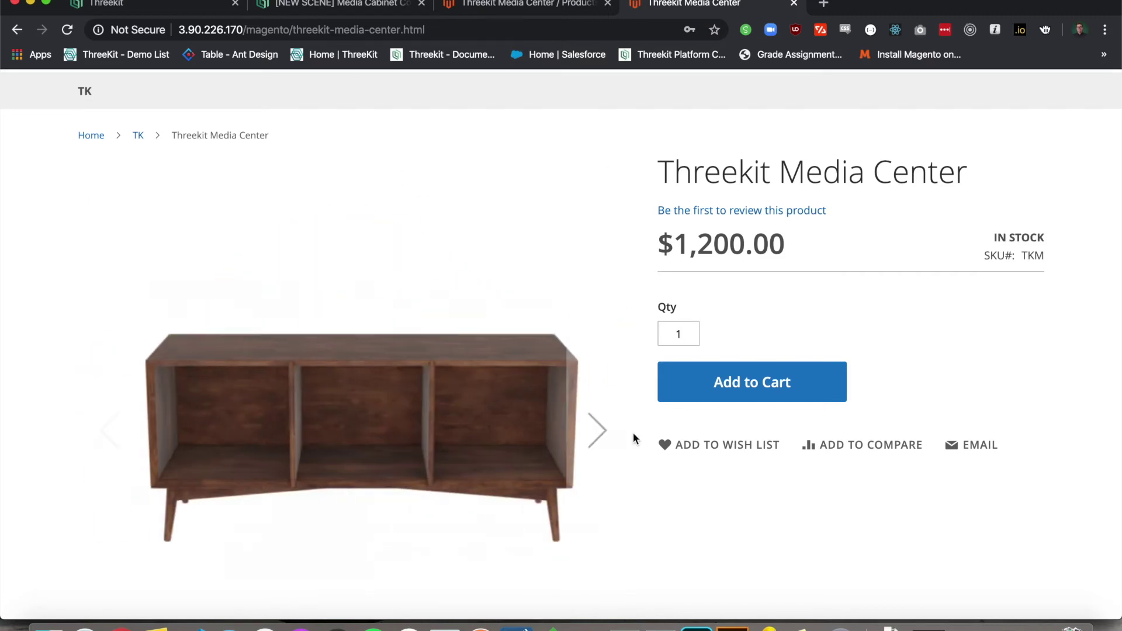
pyautogui.click(607, 431)
pyautogui.moveTo(452, 380); pyautogui.dragTo(518, 465)
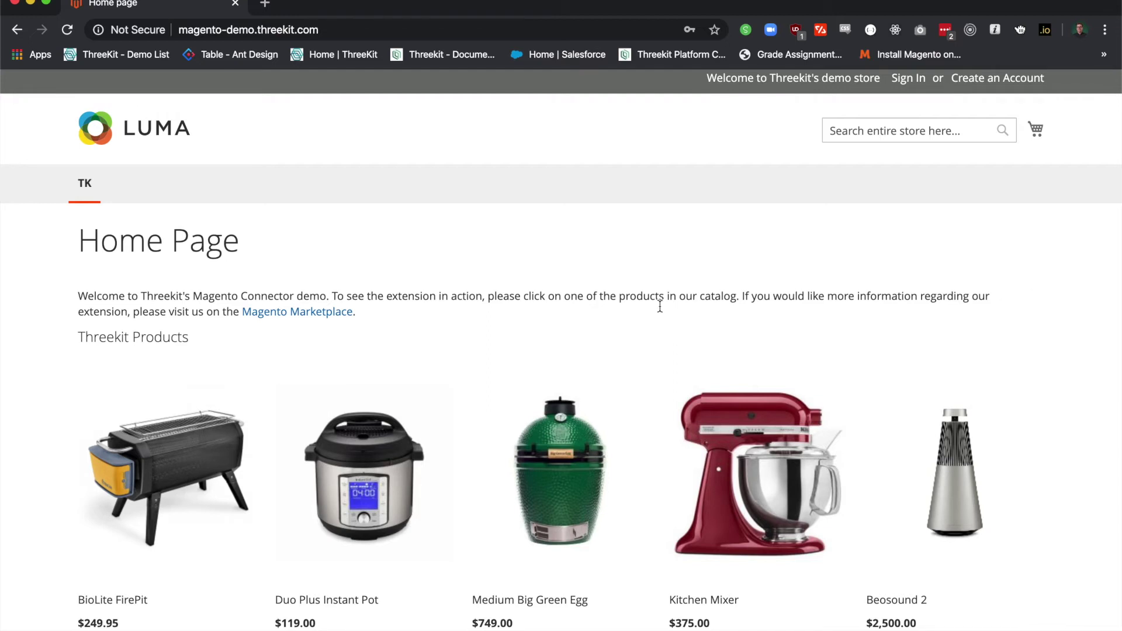
# Open the BioLite FirePit page and step through its photos with the next arrow.
pyautogui.scroll(-2, 222, 308)
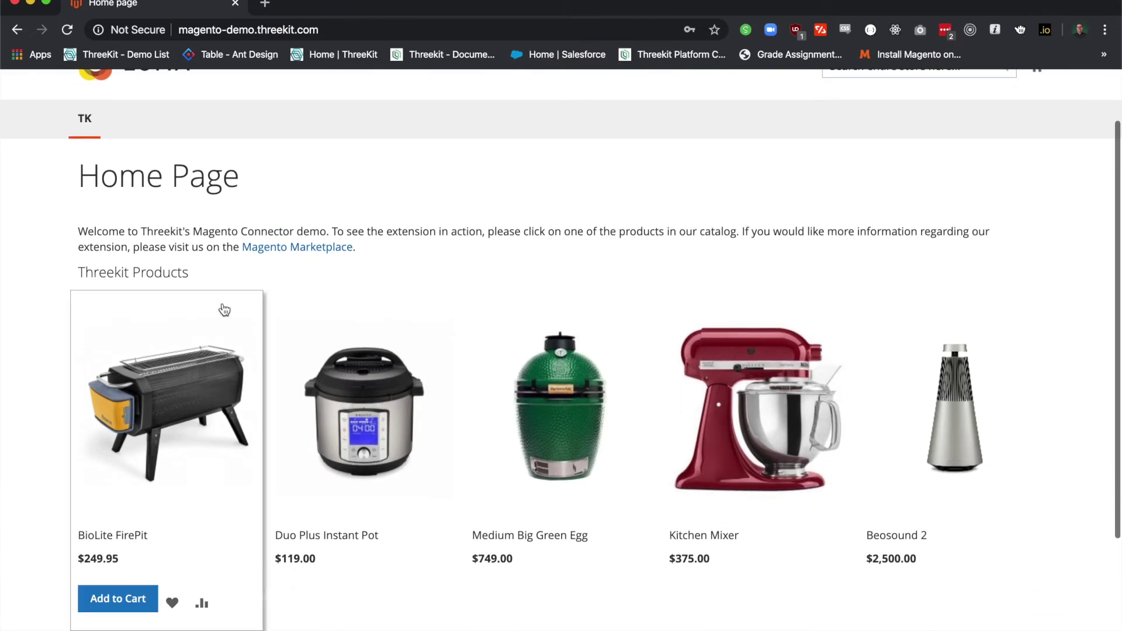
pyautogui.click(197, 383)
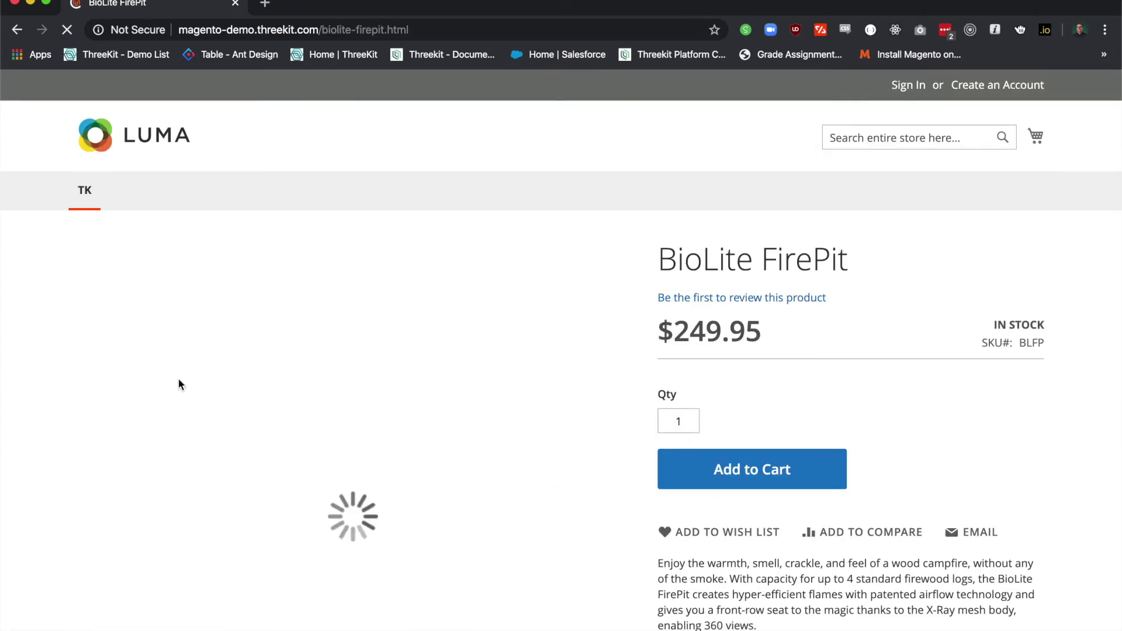
pyautogui.scroll(-3, 868, 343)
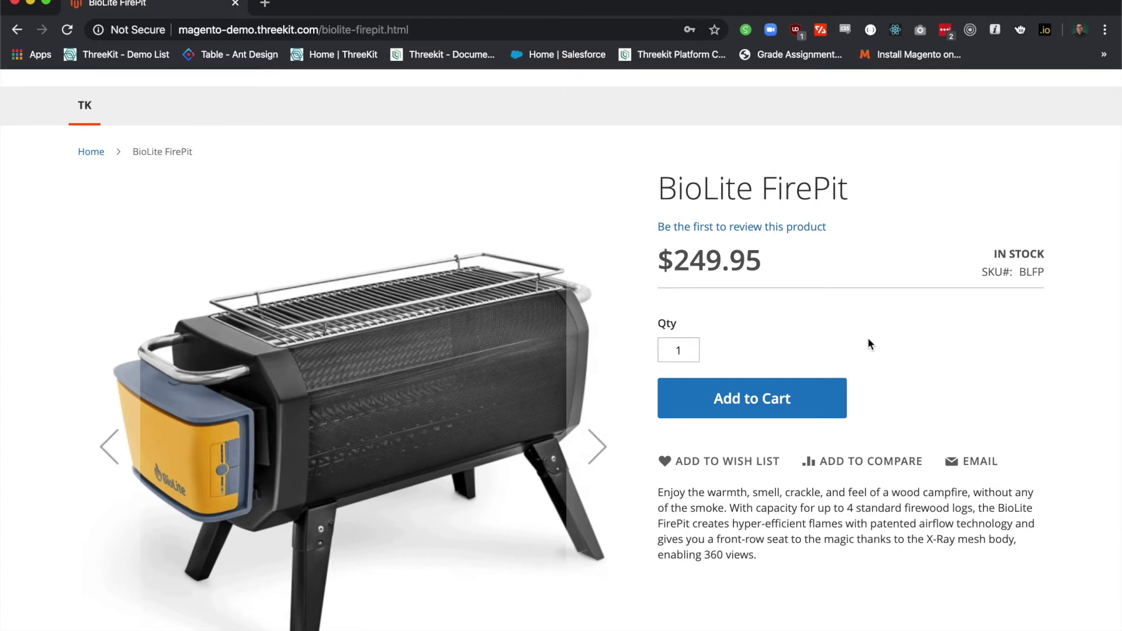
pyautogui.scroll(-2, 868, 338)
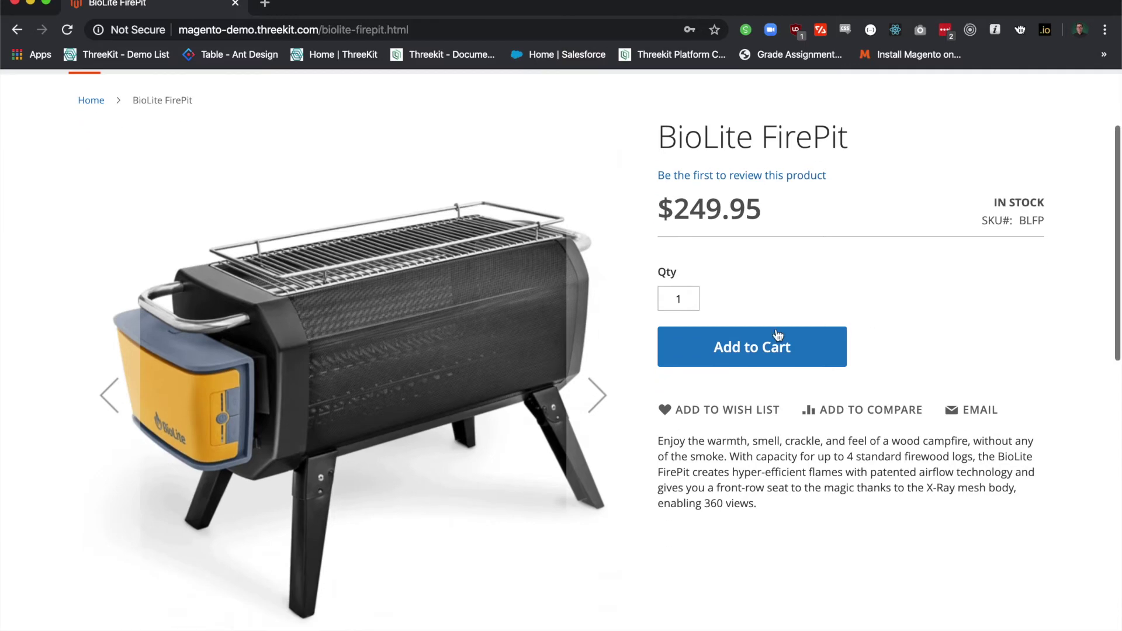
pyautogui.click(607, 386)
pyautogui.scroll(-3, 696, 438)
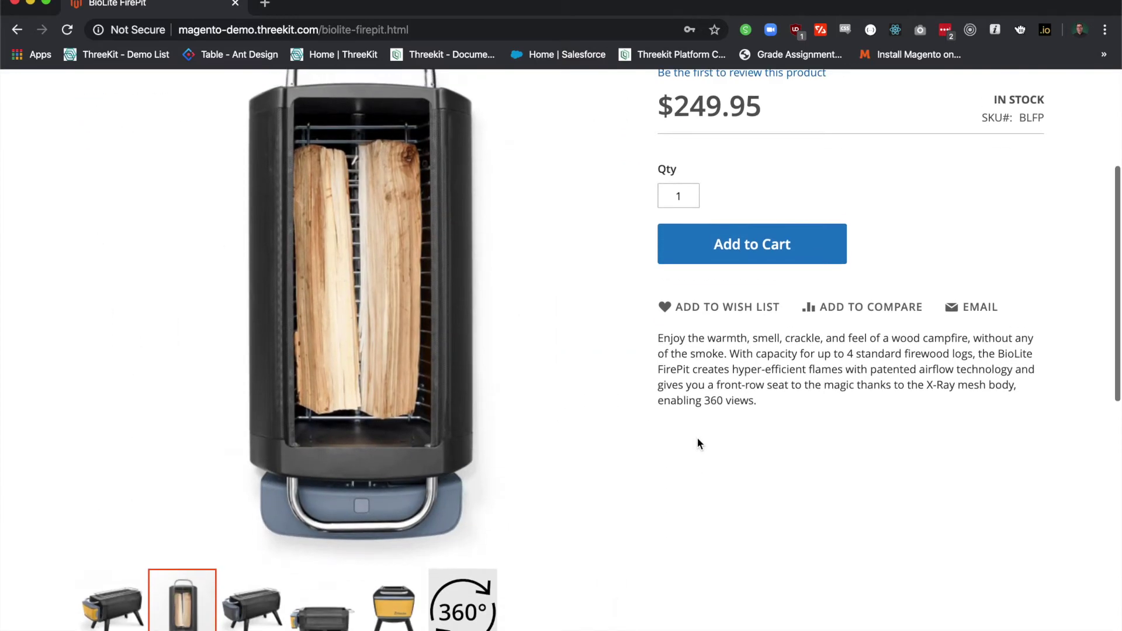
pyautogui.click(585, 310)
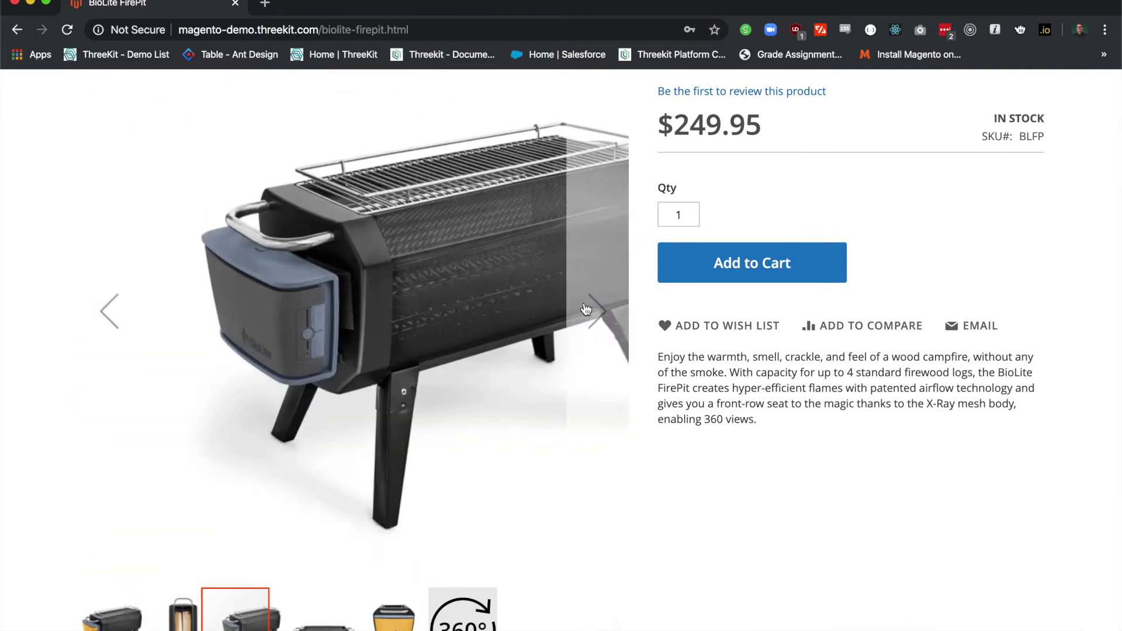
pyautogui.click(584, 311)
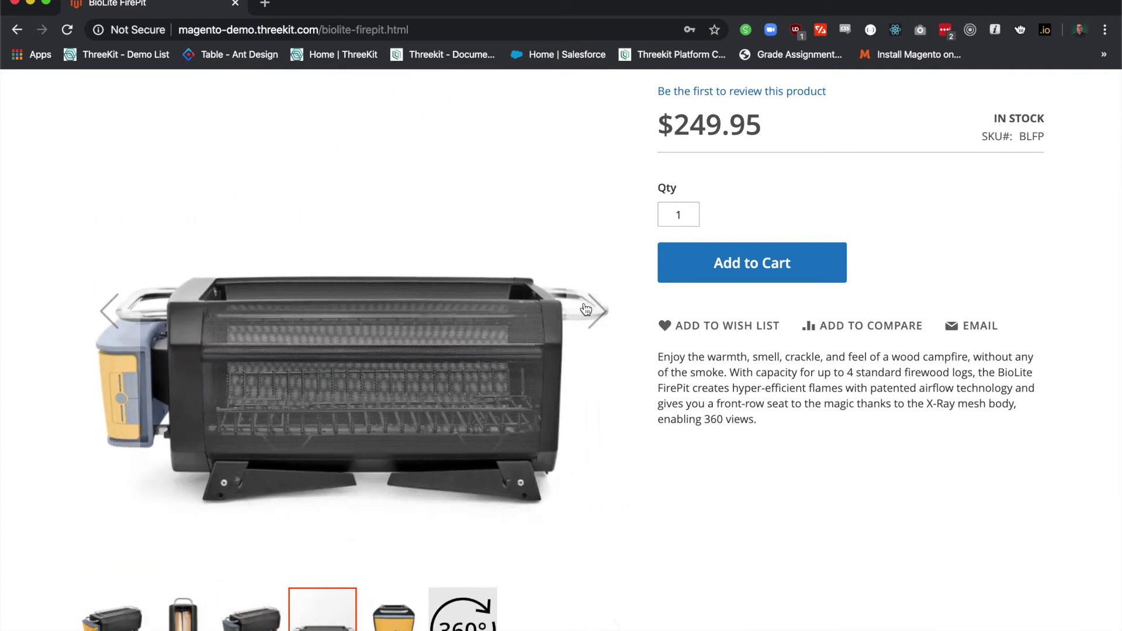
pyautogui.click(585, 310)
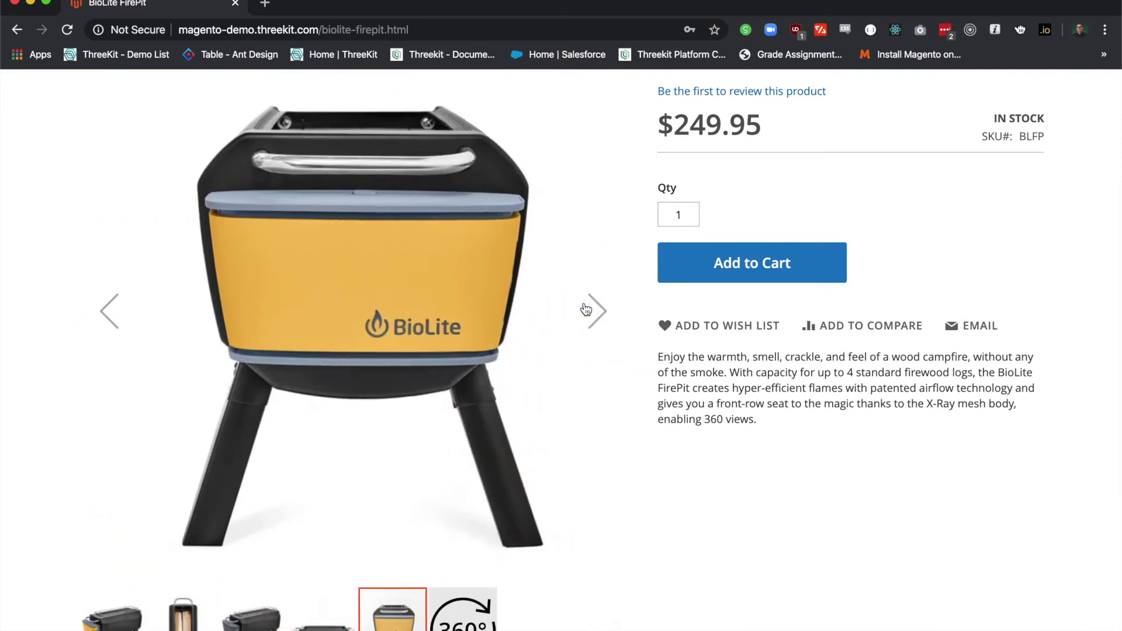
# Spin the firepit model in the 360° viewer, then flip through other thumbnails.
pyautogui.click(584, 310)
pyautogui.scroll(-1, 449, 292)
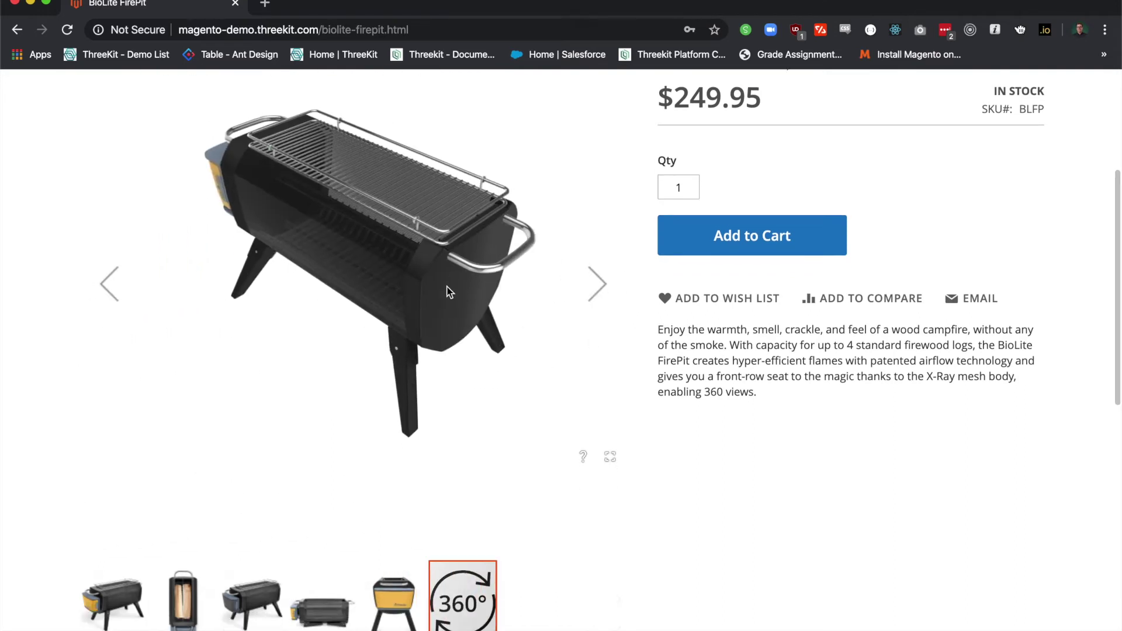
pyautogui.moveTo(300, 233); pyautogui.dragTo(421, 230)
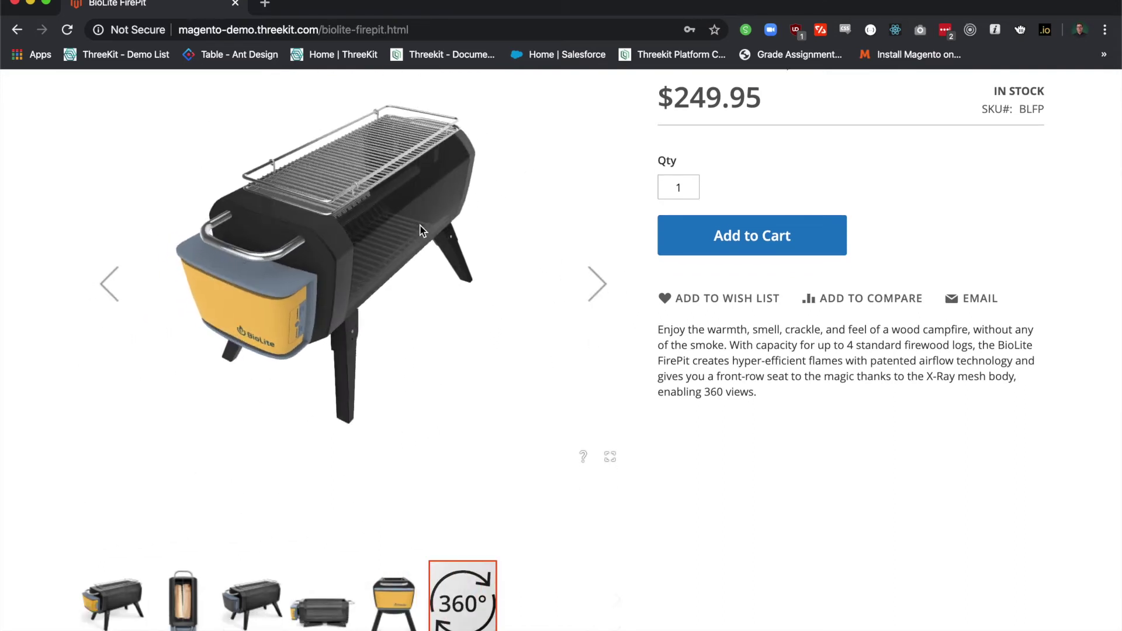
pyautogui.moveTo(303, 264); pyautogui.dragTo(443, 238)
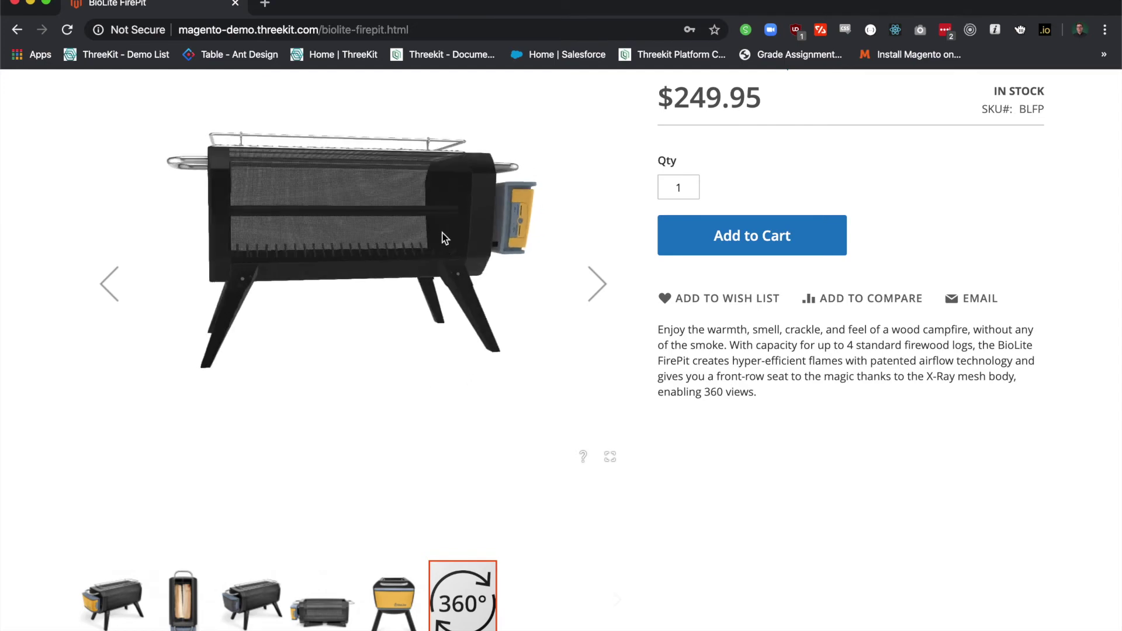
pyautogui.moveTo(253, 226); pyautogui.dragTo(438, 243)
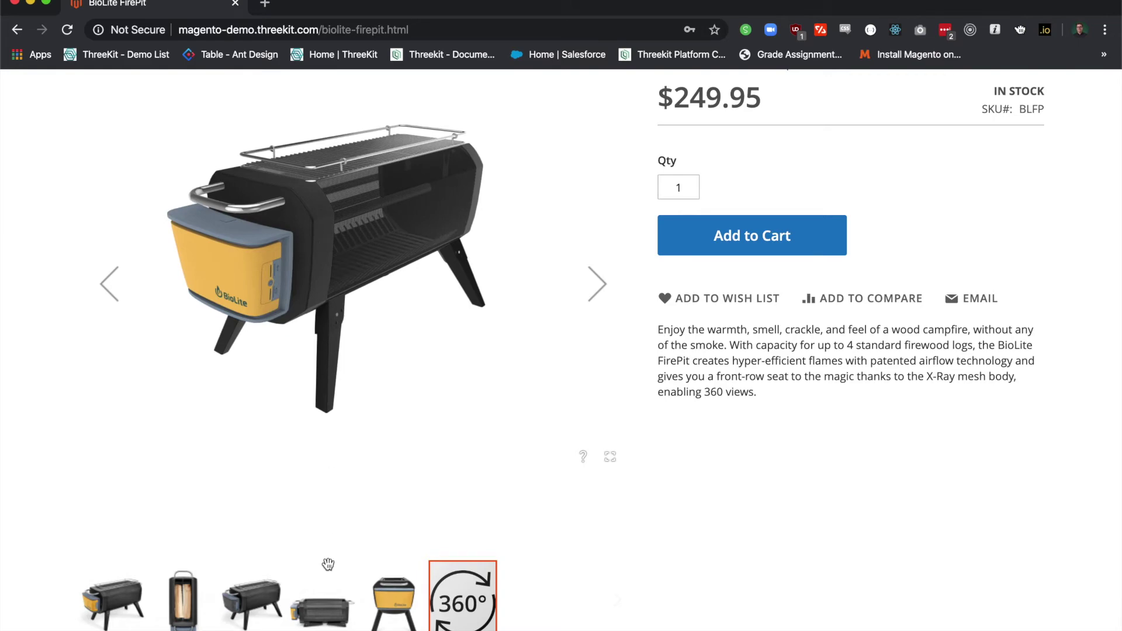
pyautogui.click(312, 617)
pyautogui.click(239, 600)
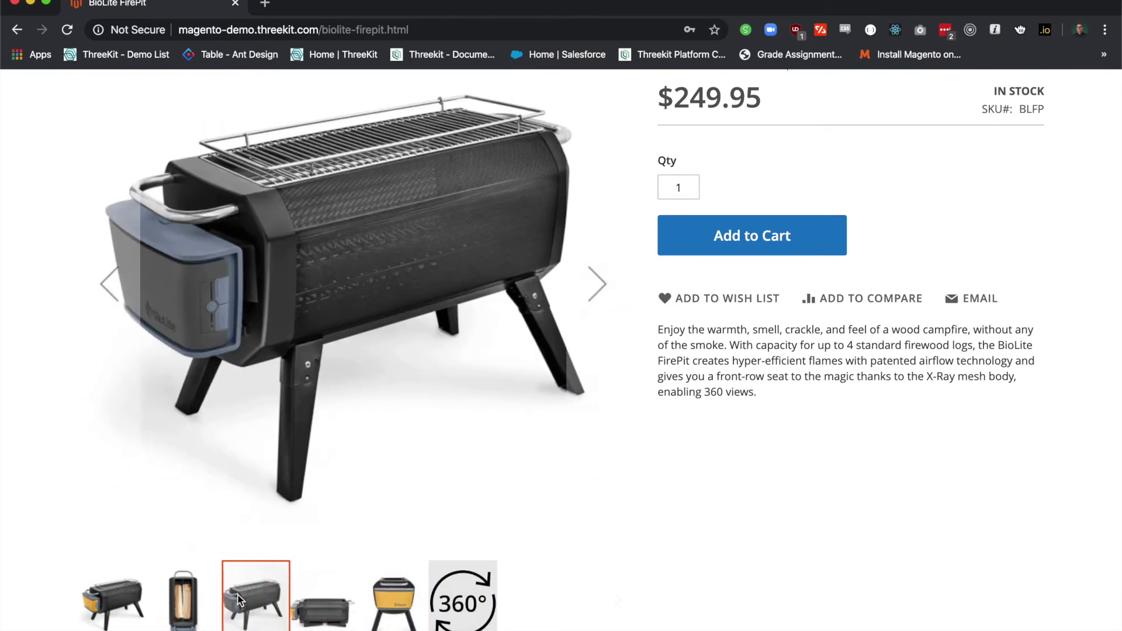
pyautogui.click(185, 599)
pyautogui.click(481, 601)
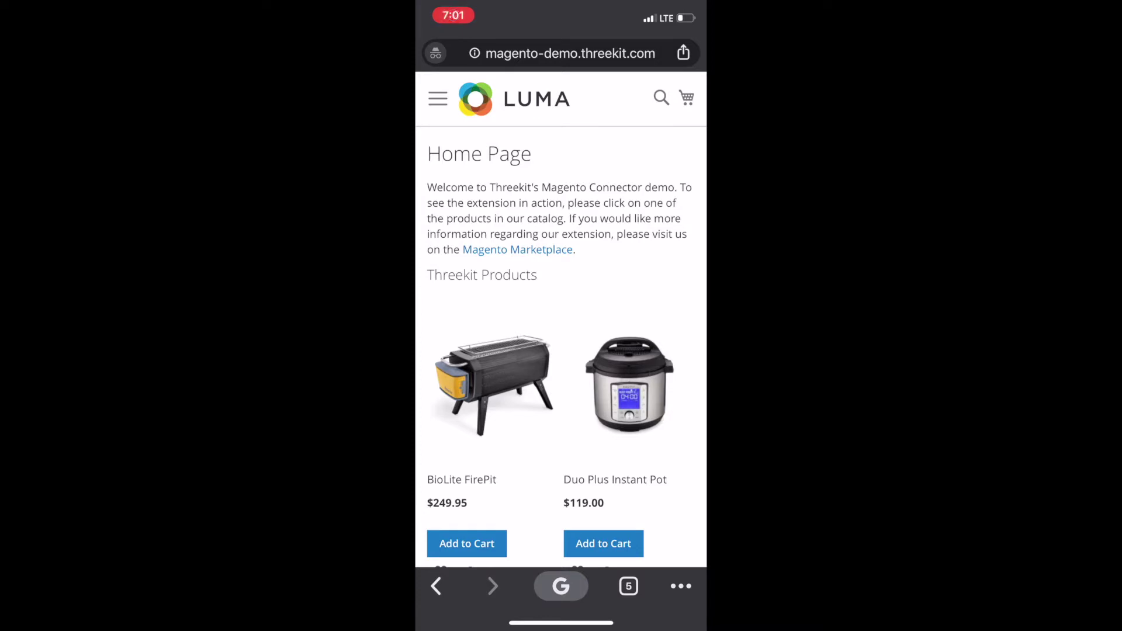
# Open the BioLite FirePit on the phone and launch its 'View in your space' AR preview.
pyautogui.click(494, 385)
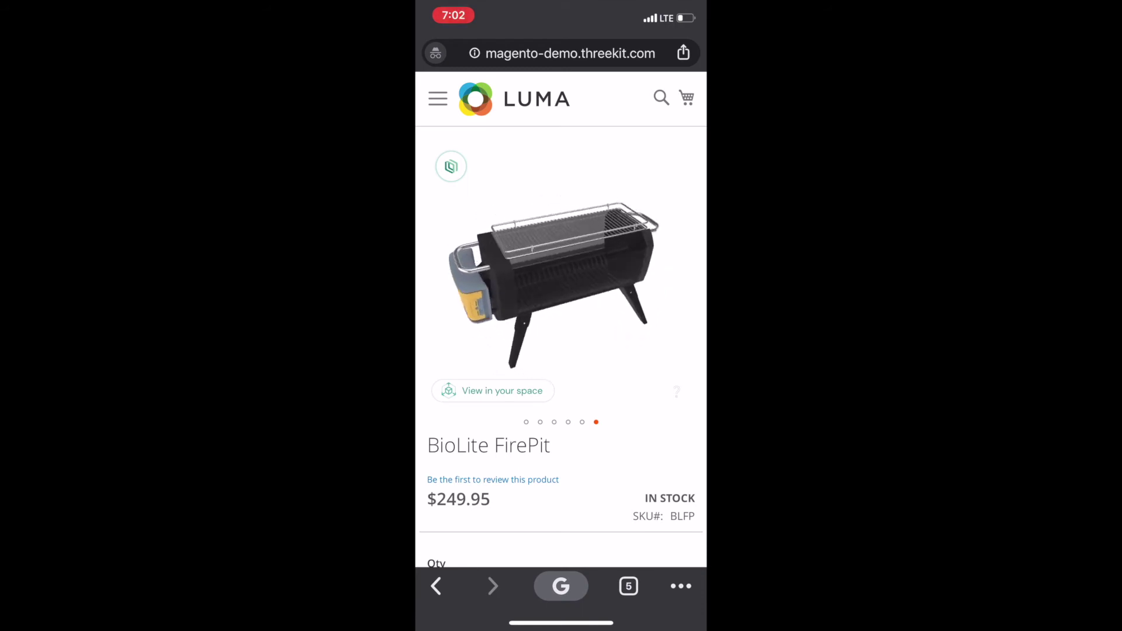
pyautogui.scroll(-2, 561, 350)
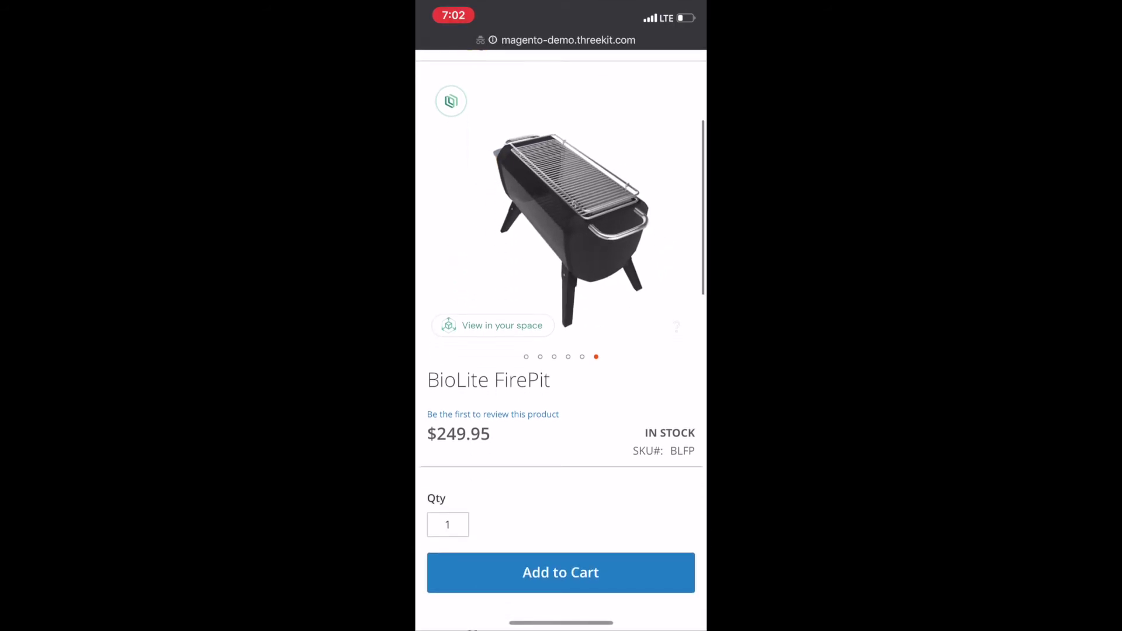
pyautogui.click(502, 329)
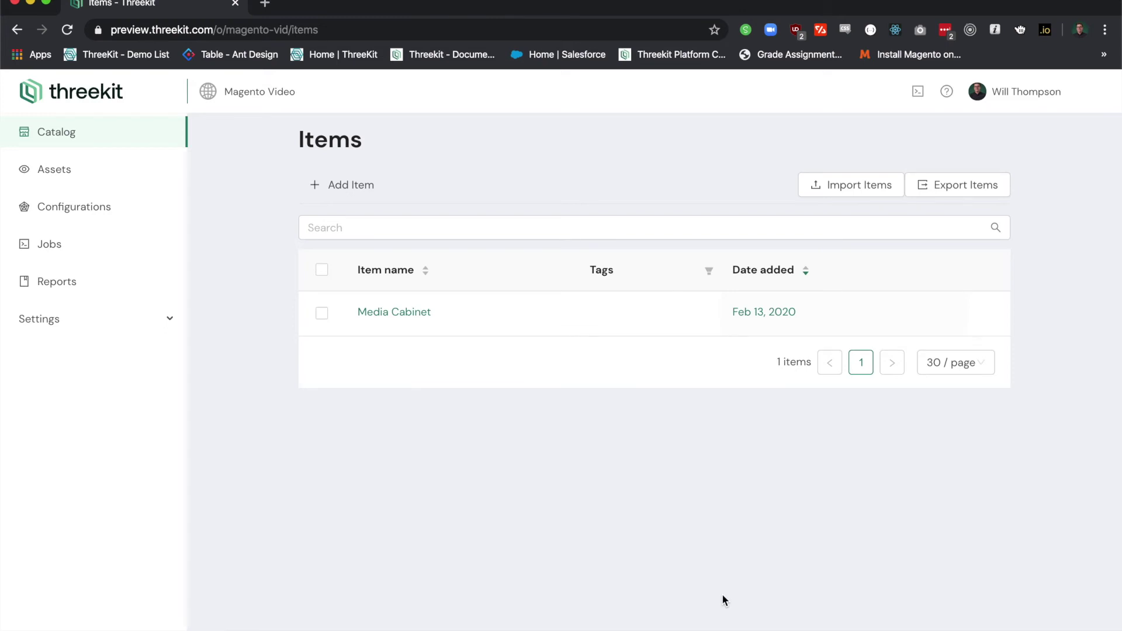
# Start a new public access token named 'Video Token' under Settings > Tokens.
pyautogui.click(150, 319)
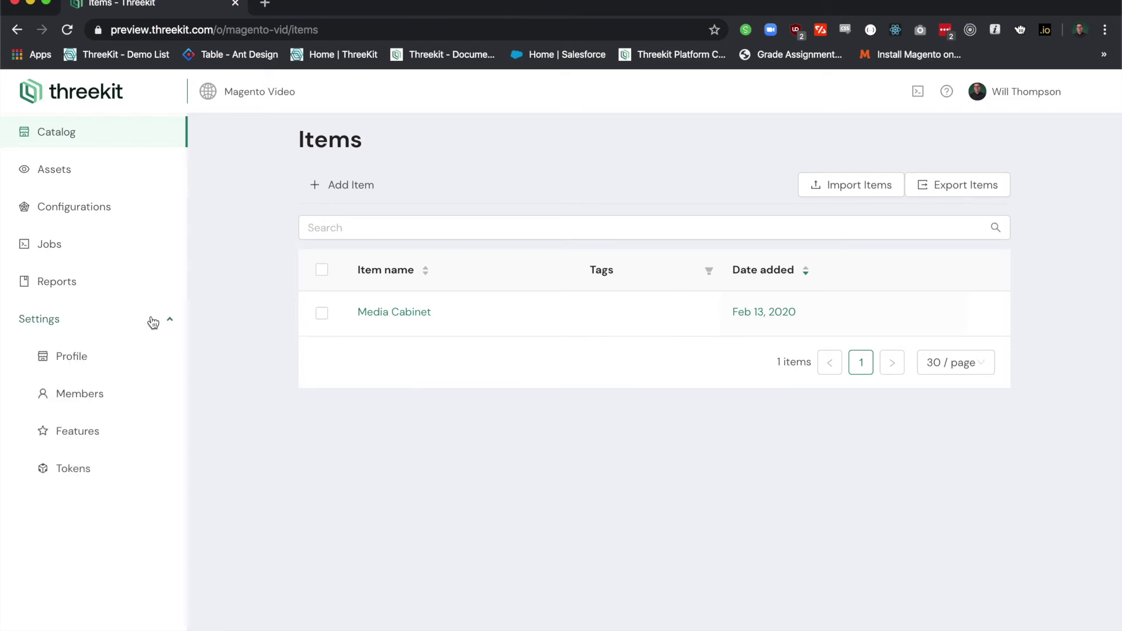
pyautogui.click(82, 468)
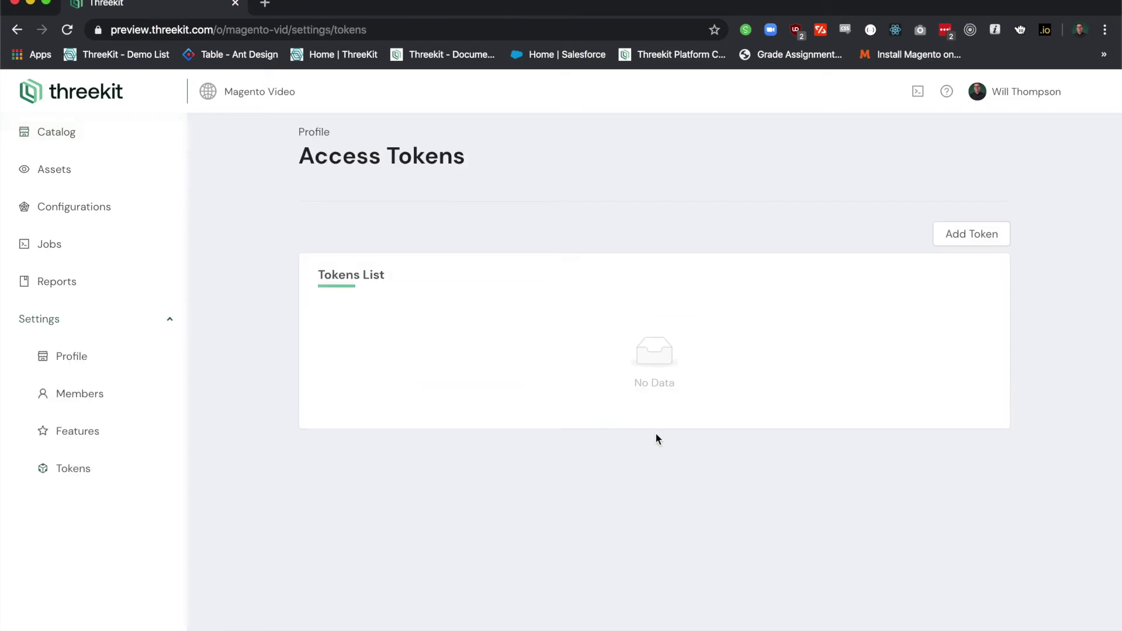
pyautogui.click(961, 235)
pyautogui.click(333, 360)
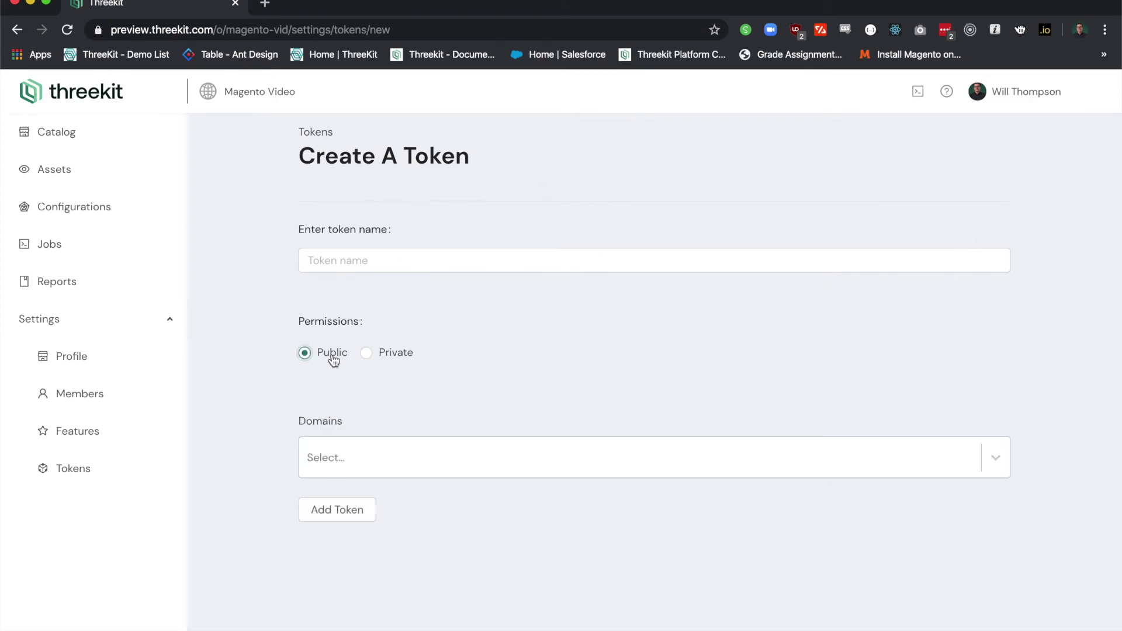
pyautogui.click(420, 256)
pyautogui.write('Video Token')
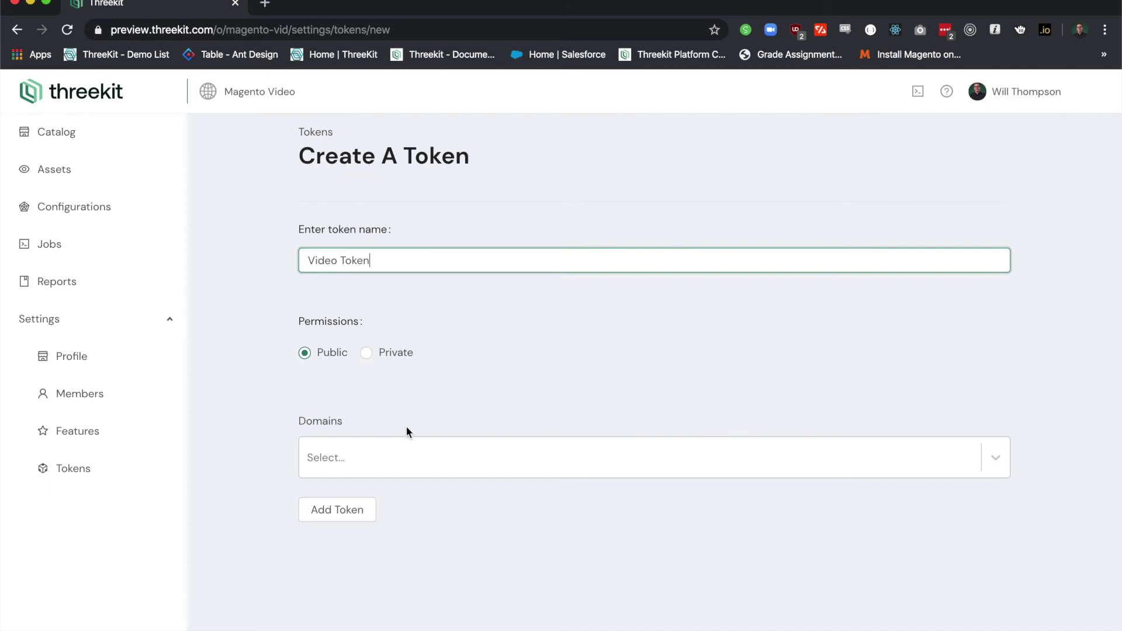
pyautogui.click(399, 458)
pyautogui.write('http://')
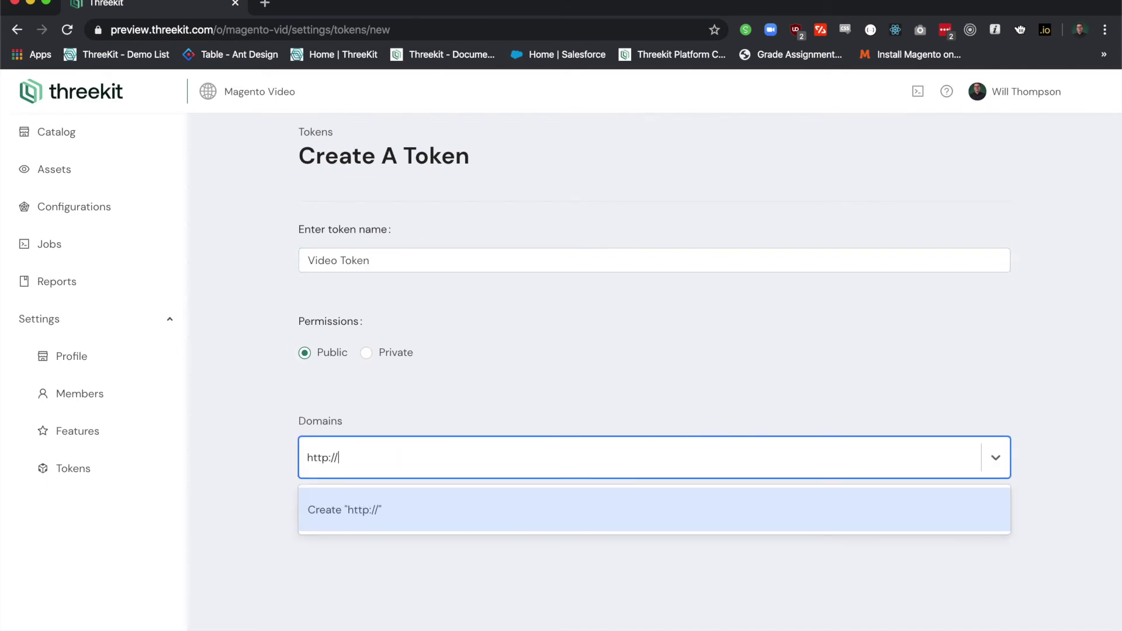
pyautogui.write('magento-demo.t')
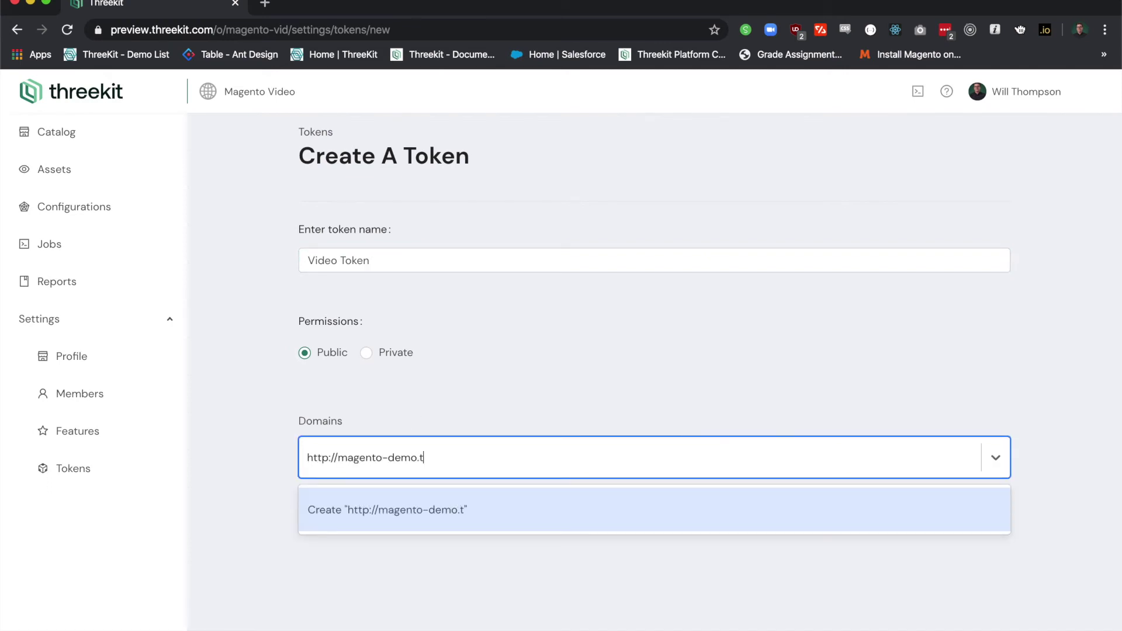
pyautogui.write('hreekit.com')
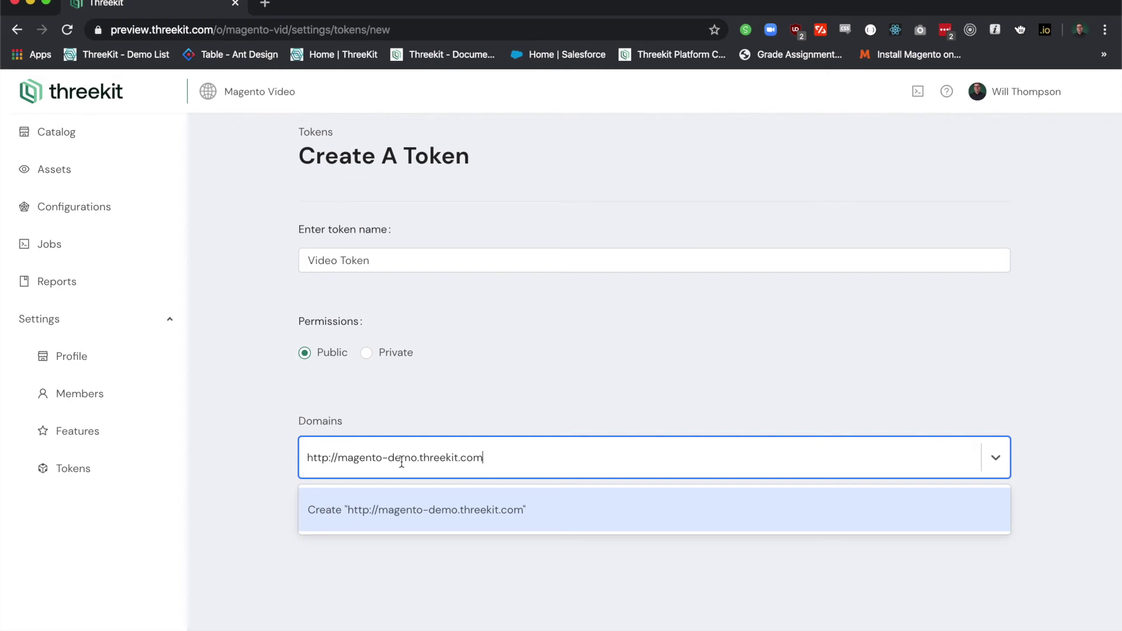
pyautogui.click(398, 507)
pyautogui.click(517, 469)
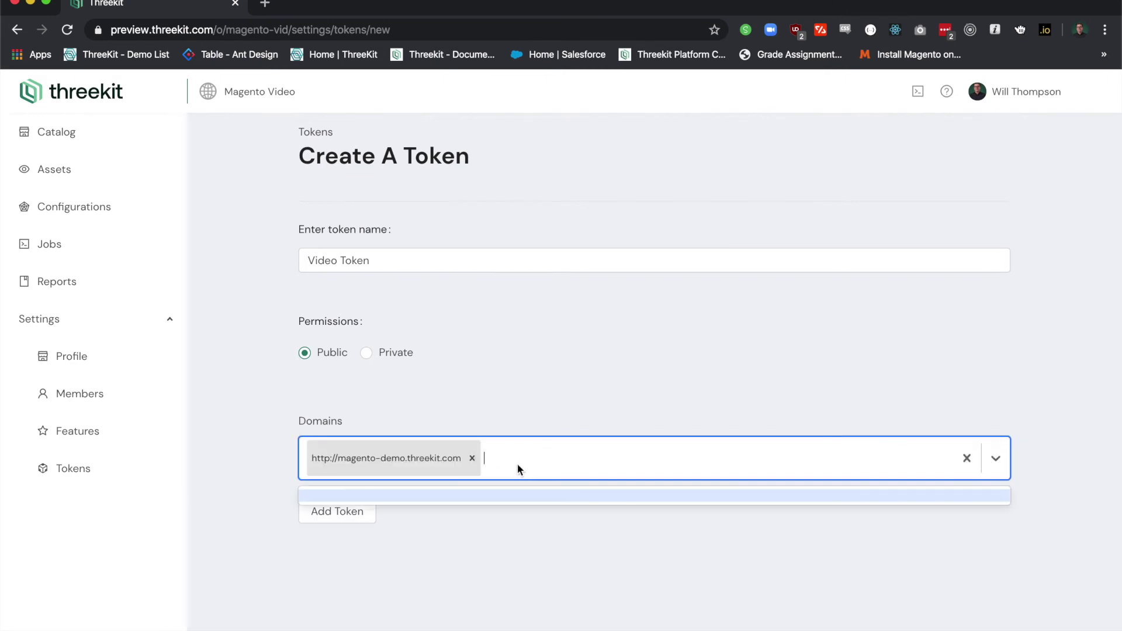
pyautogui.write('http://')
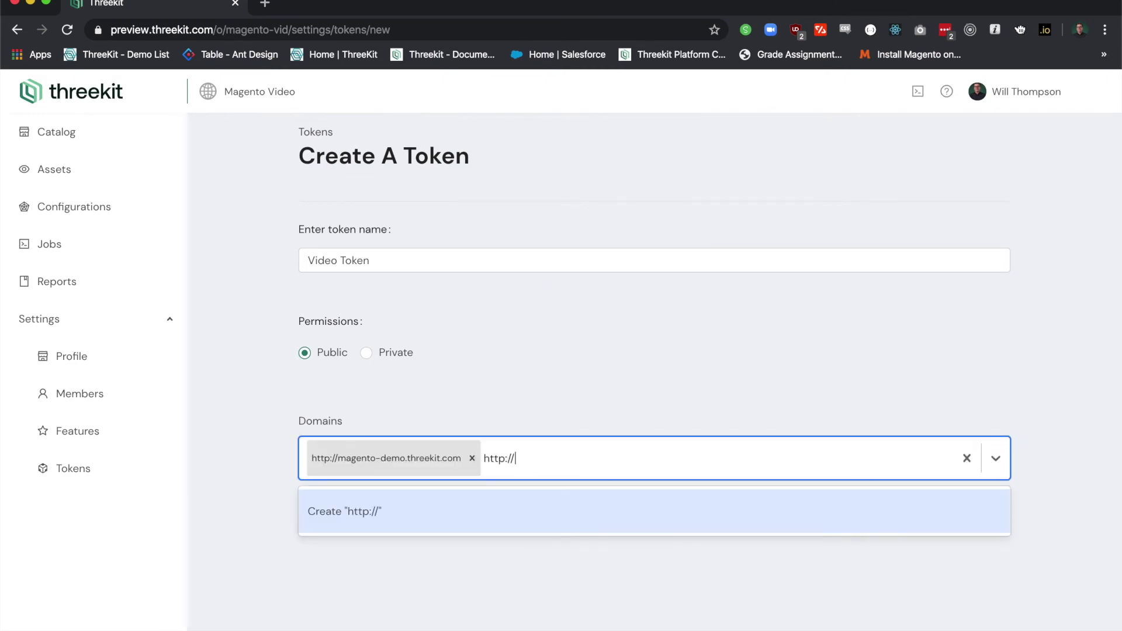
pyautogui.write('magento-demo2.threekit.com')
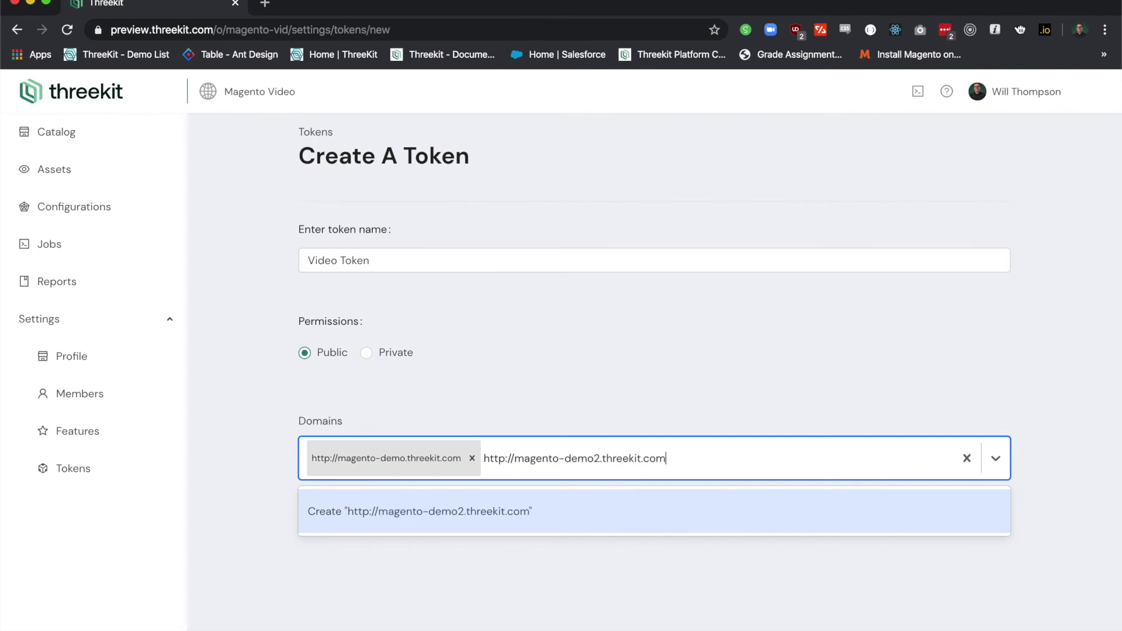
pyautogui.press('Return')
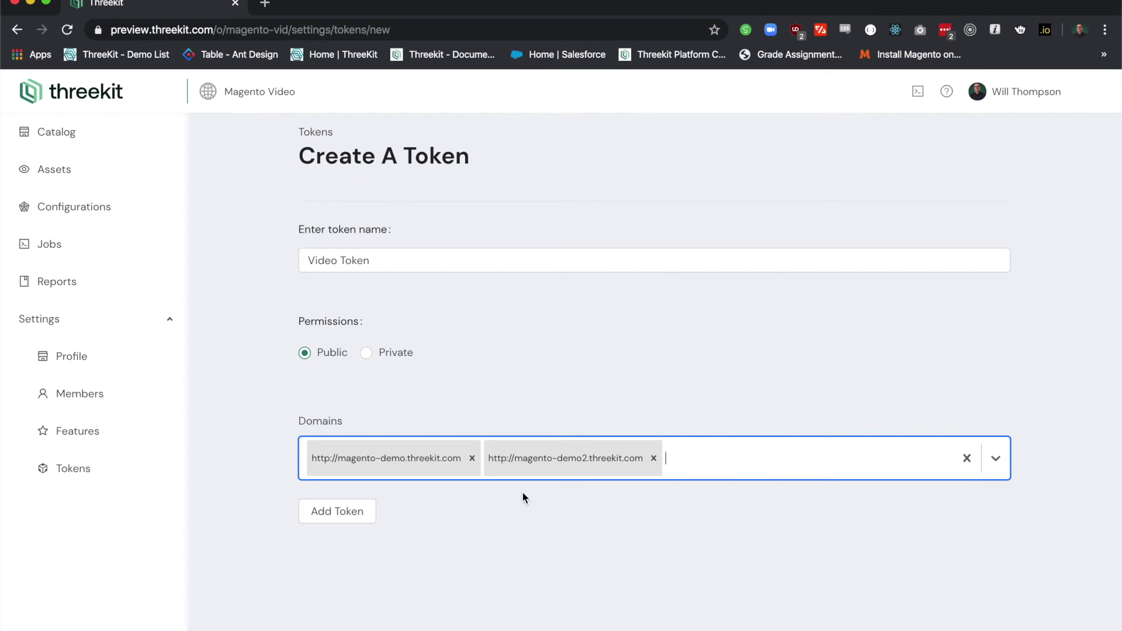
pyautogui.click(354, 509)
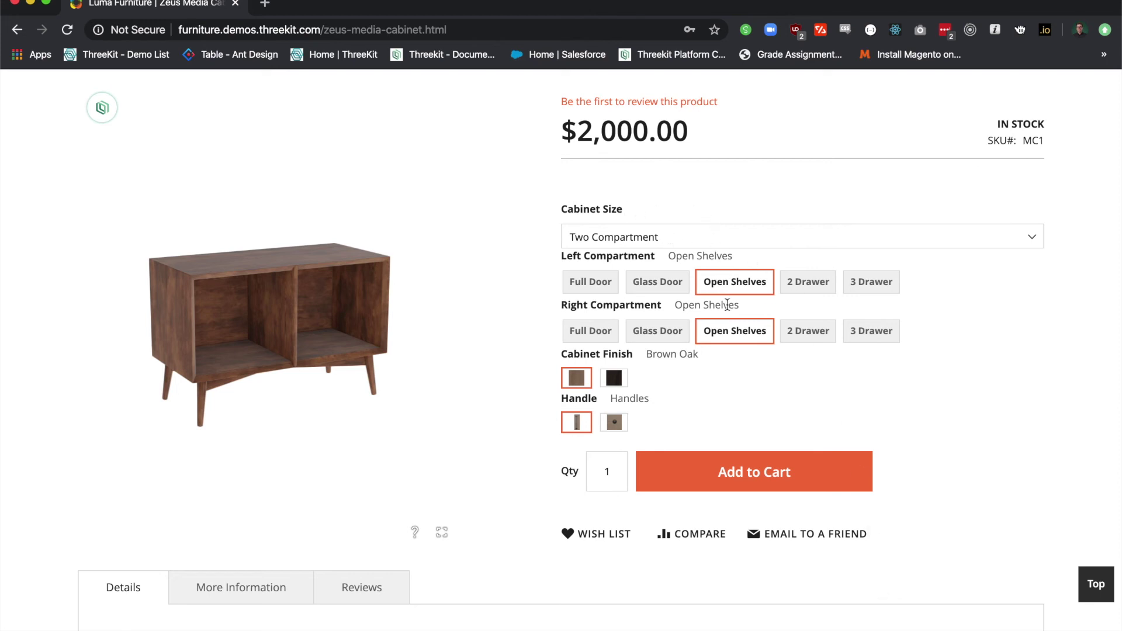
# Give the compartments Full Door and 3 Drawer, and try Beech Chocolate before returning to Brown Oak.
pyautogui.moveTo(582, 377)
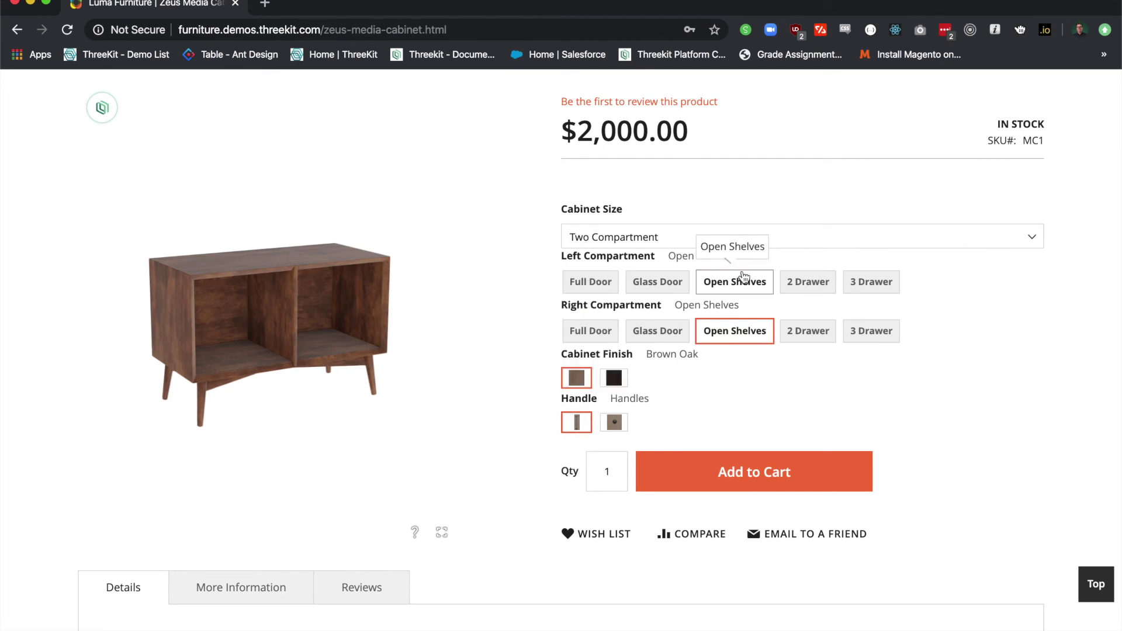
pyautogui.click(587, 283)
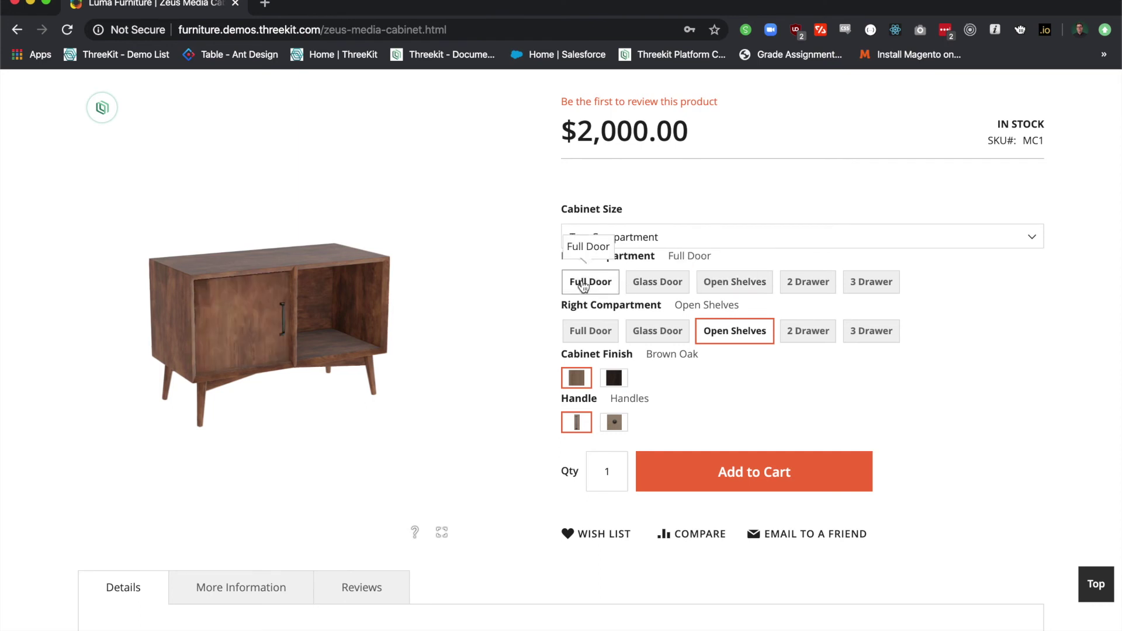
pyautogui.click(880, 341)
pyautogui.moveTo(348, 363); pyautogui.dragTo(280, 356)
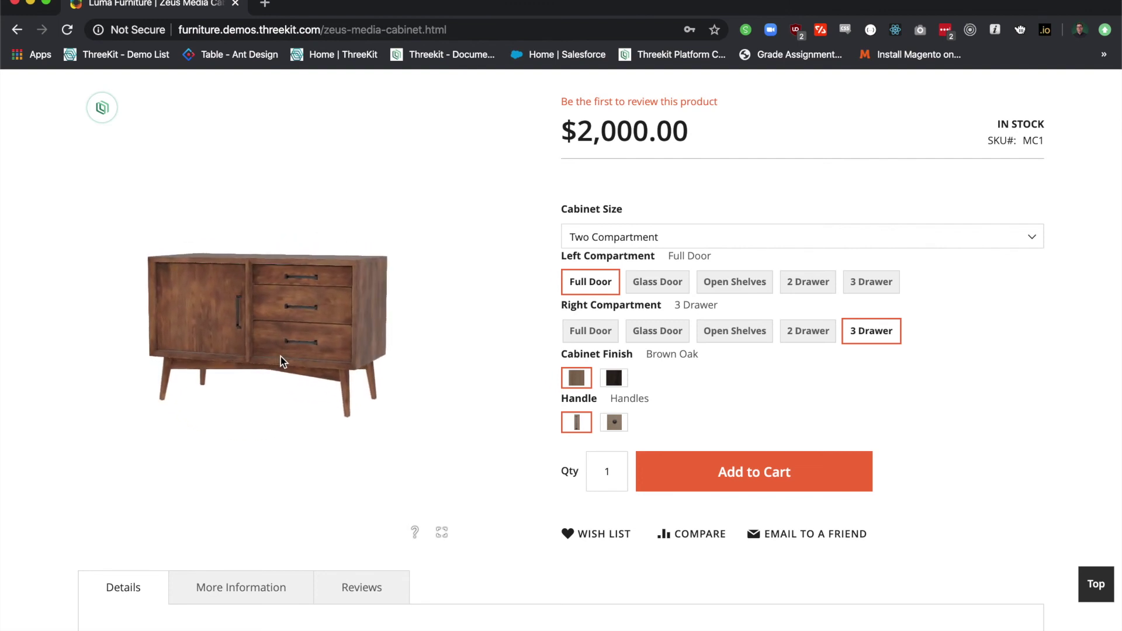
pyautogui.click(621, 390)
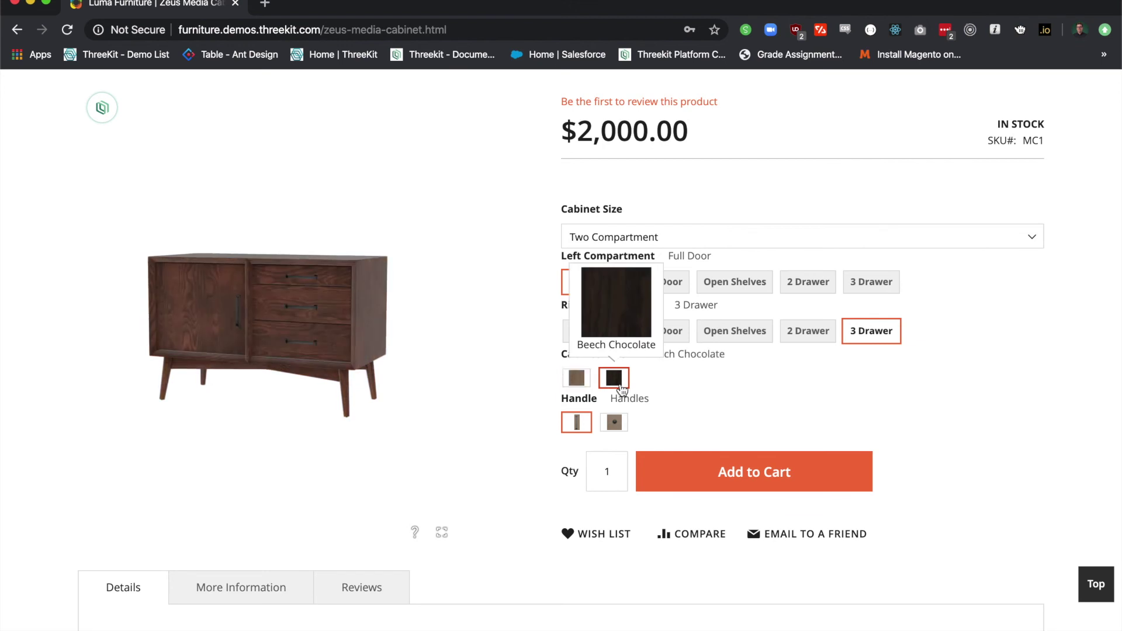
pyautogui.moveTo(350, 323); pyautogui.dragTo(440, 317)
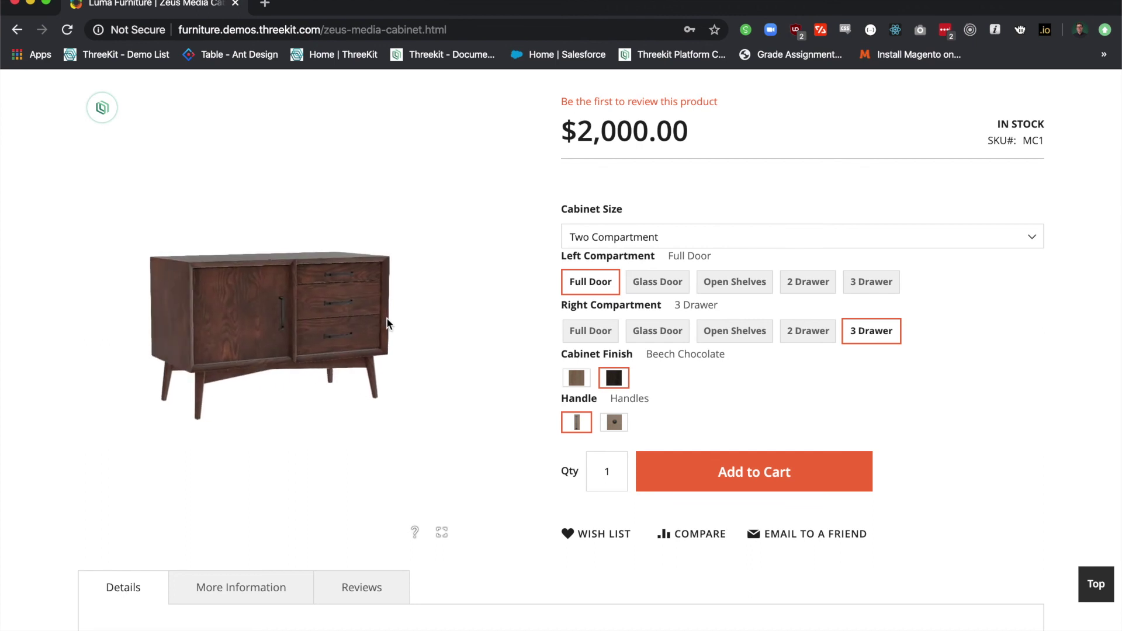
pyautogui.click(584, 381)
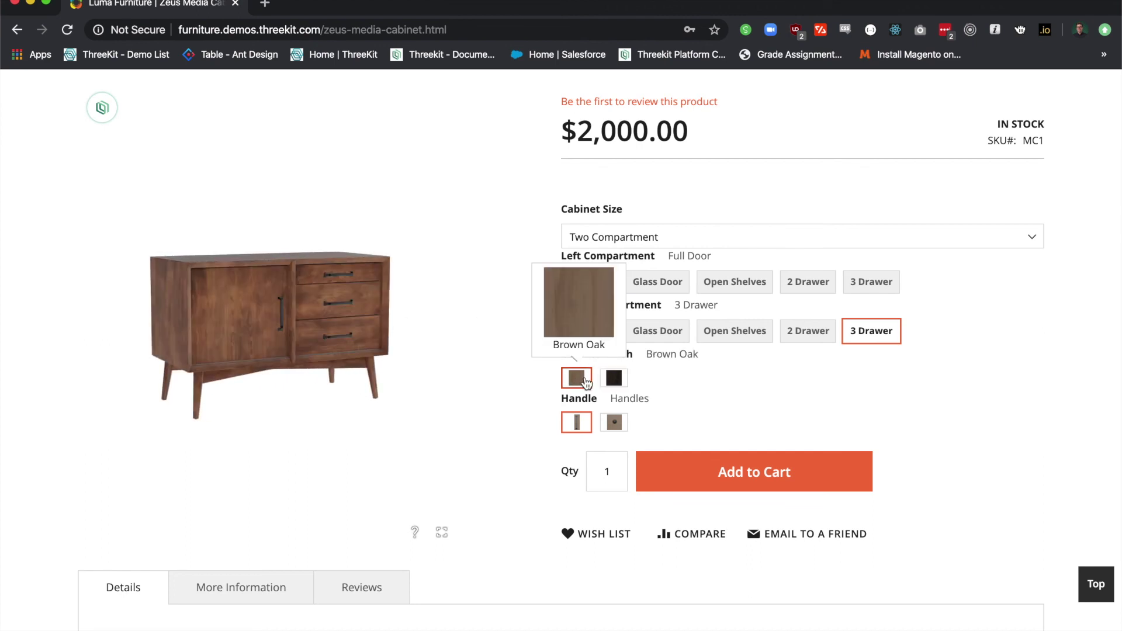
# Choose the Three Compartment size with Full Door and 2 Drawer options, then open the console.
pyautogui.click(704, 235)
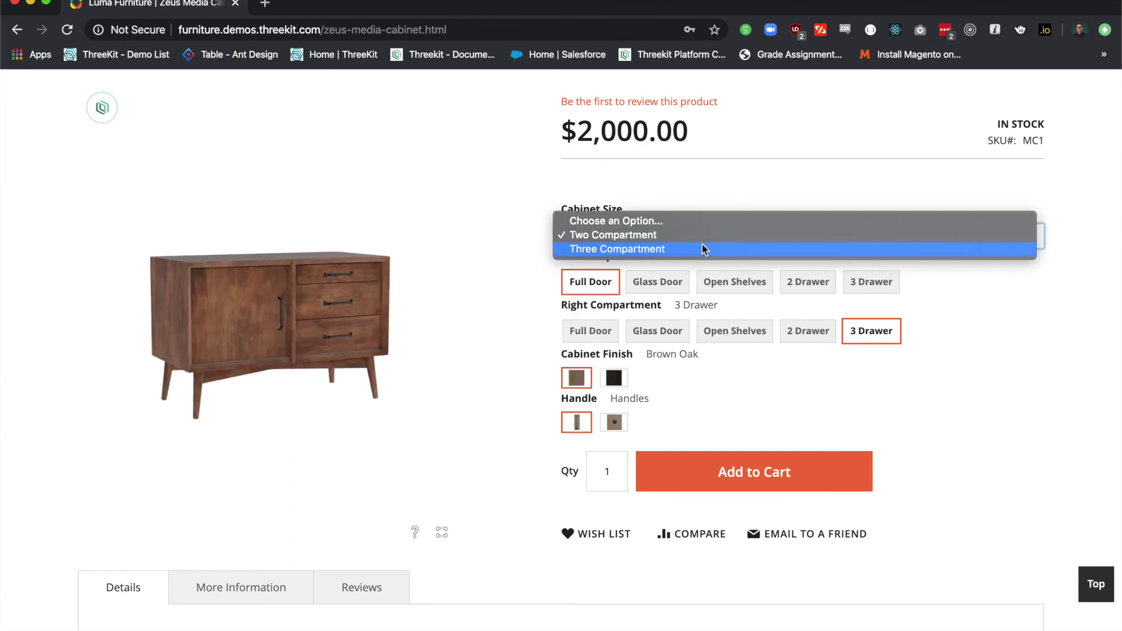
pyautogui.click(702, 246)
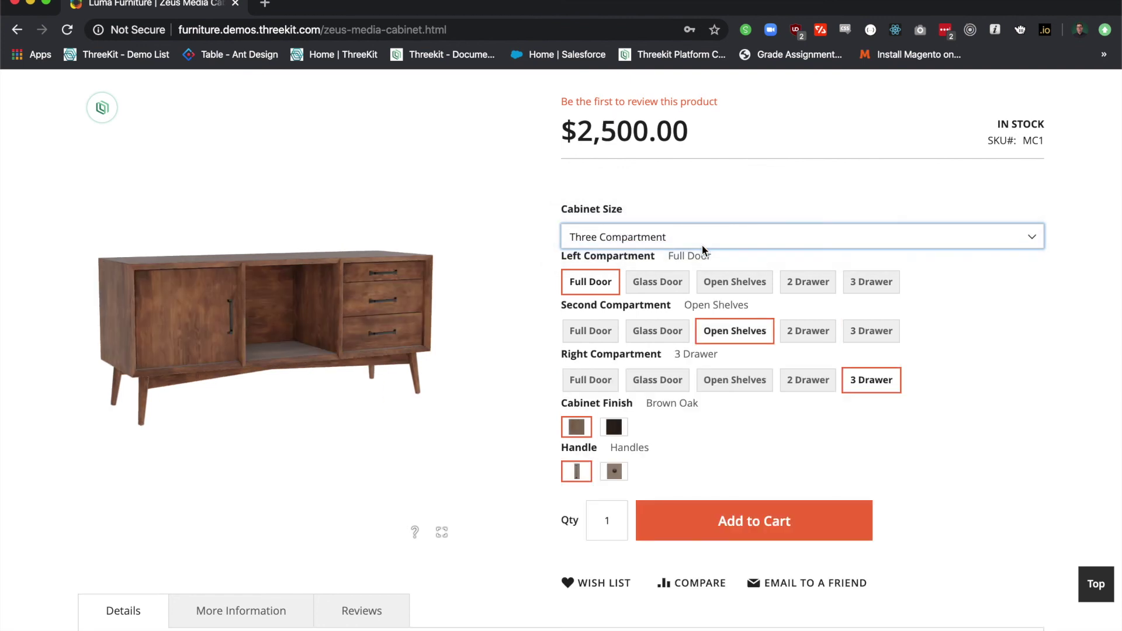
pyautogui.click(602, 332)
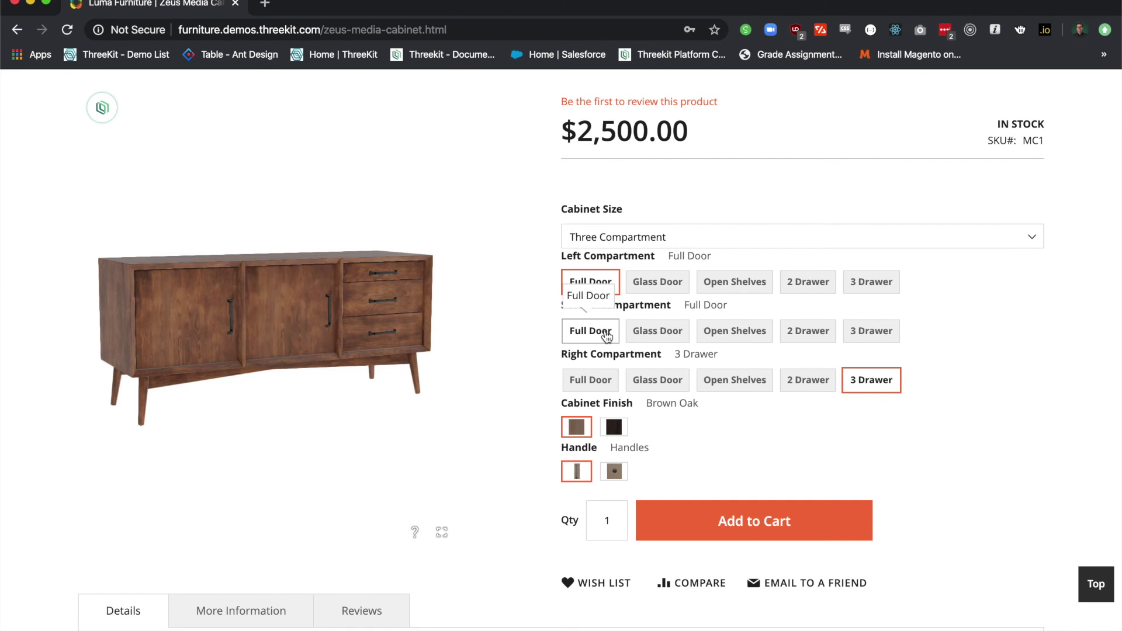
pyautogui.click(820, 344)
pyautogui.moveTo(396, 323); pyautogui.dragTo(317, 348)
pyautogui.press('super+alt+j')
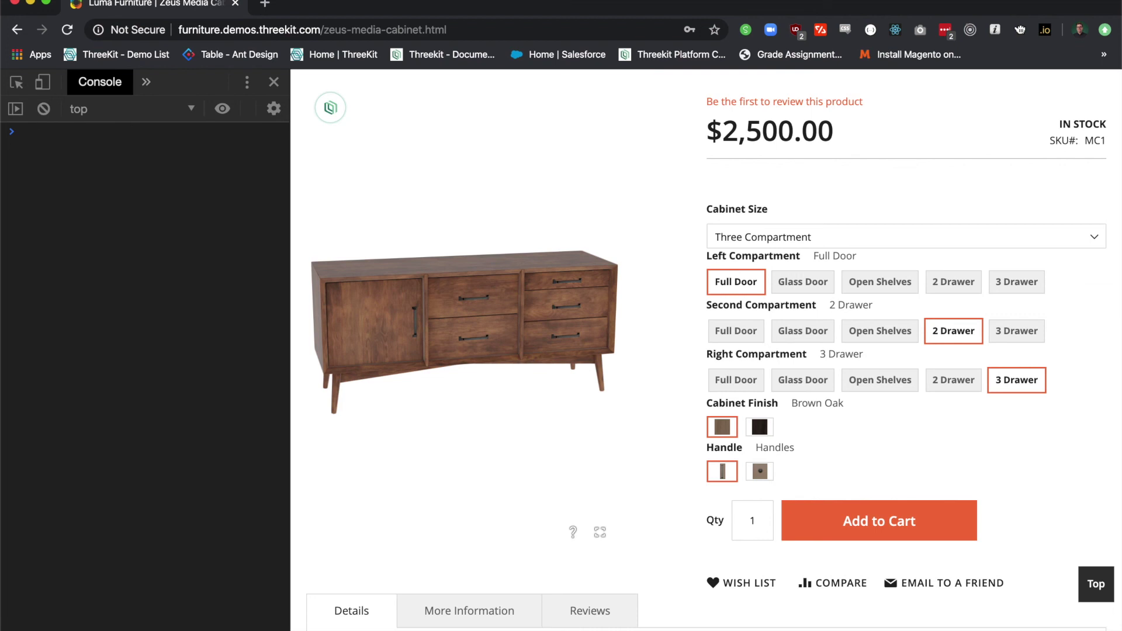
pyautogui.write('configurator')
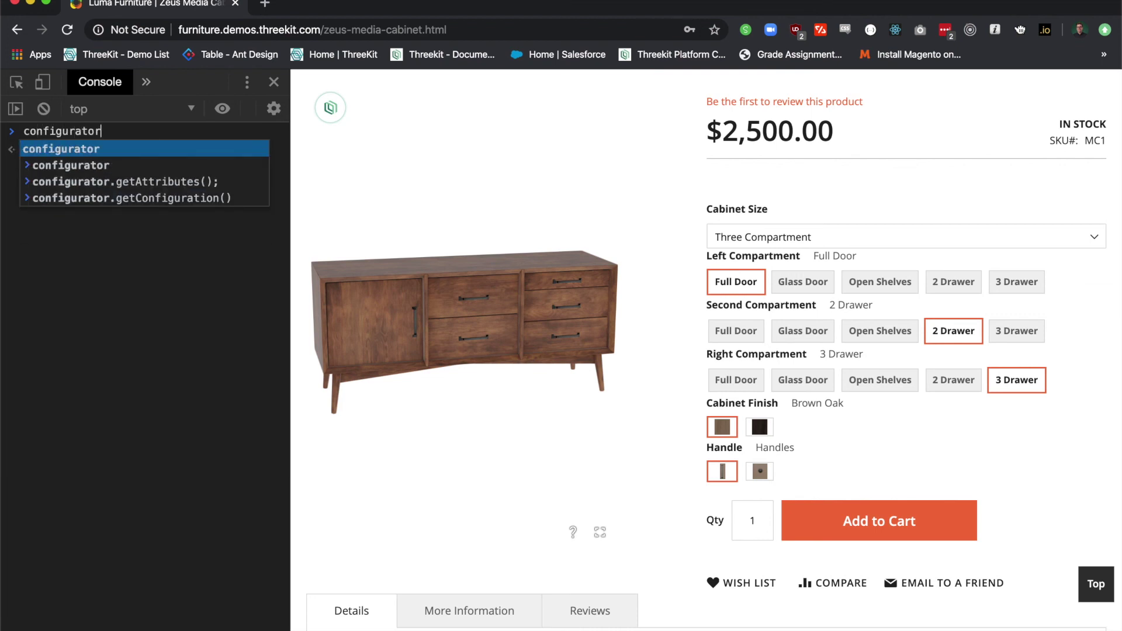
pyautogui.write('.getA')
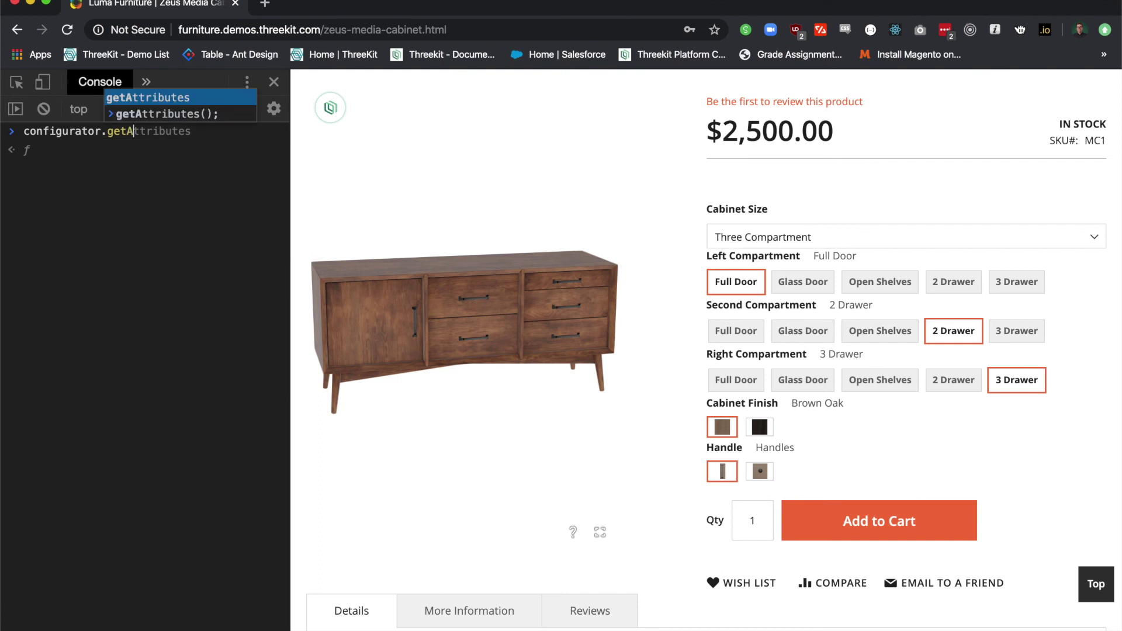
pyautogui.write('ttributes();')
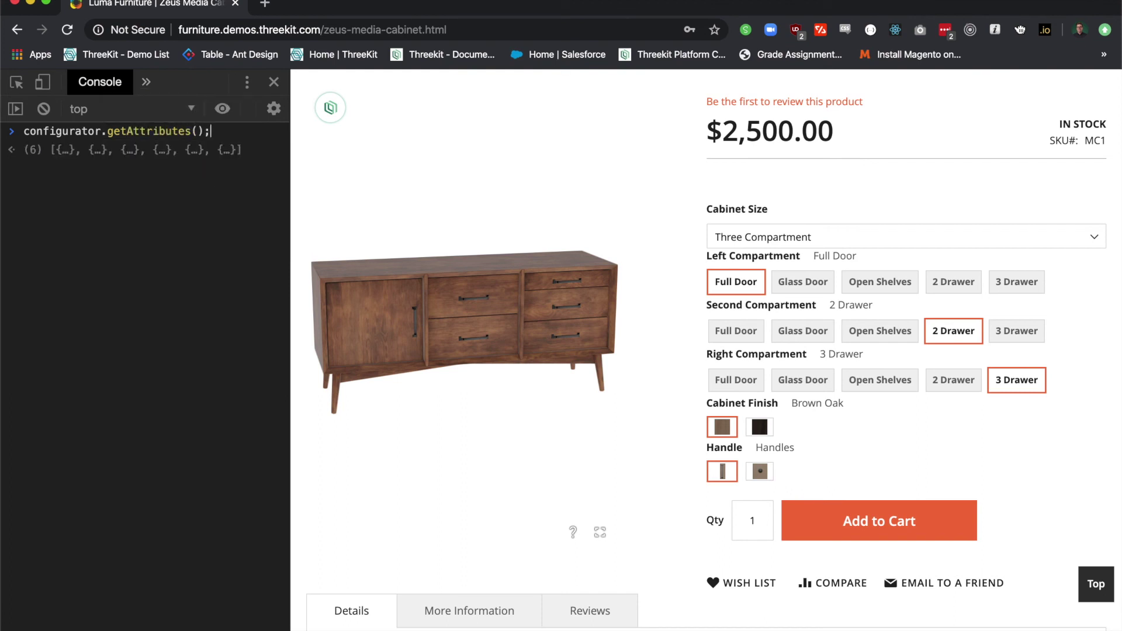
pyautogui.press('Return')
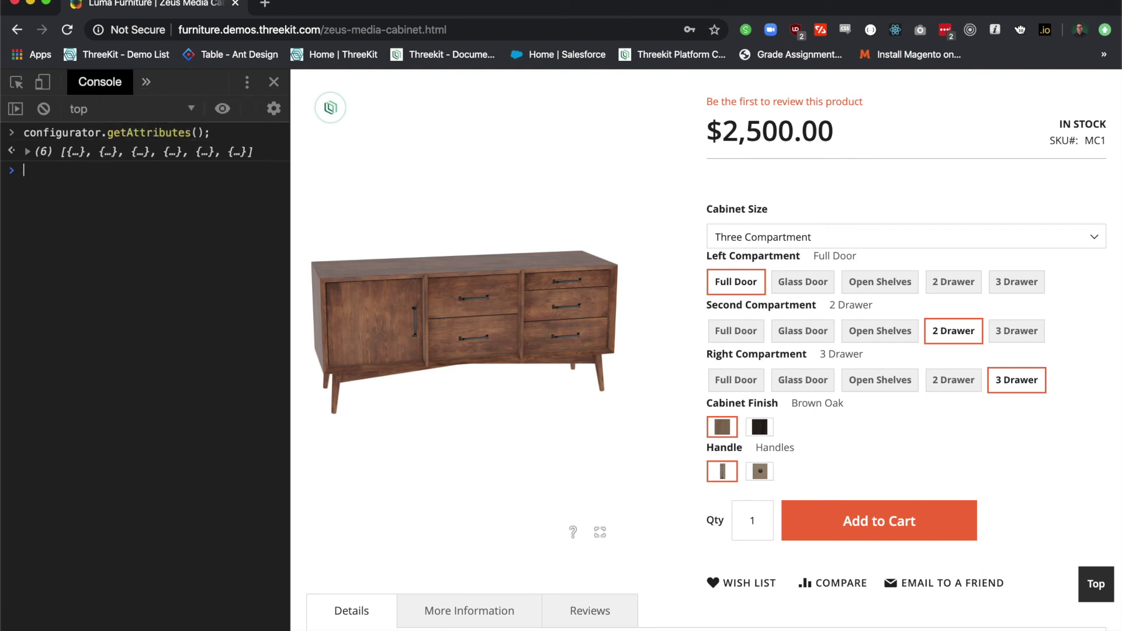
pyautogui.click(28, 152)
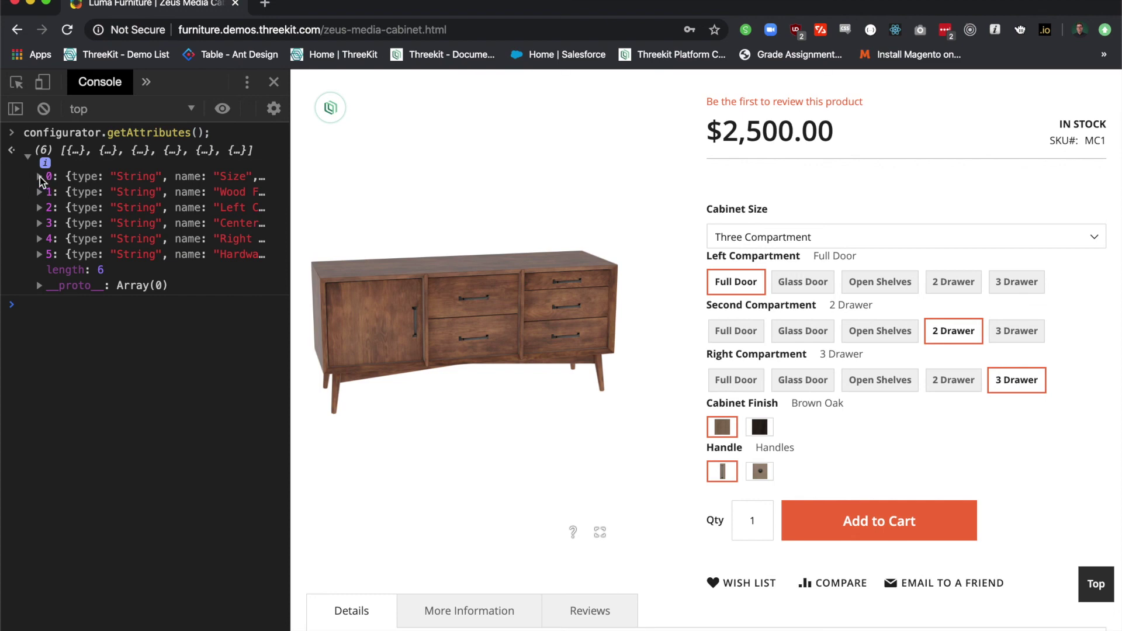
pyautogui.click(40, 175)
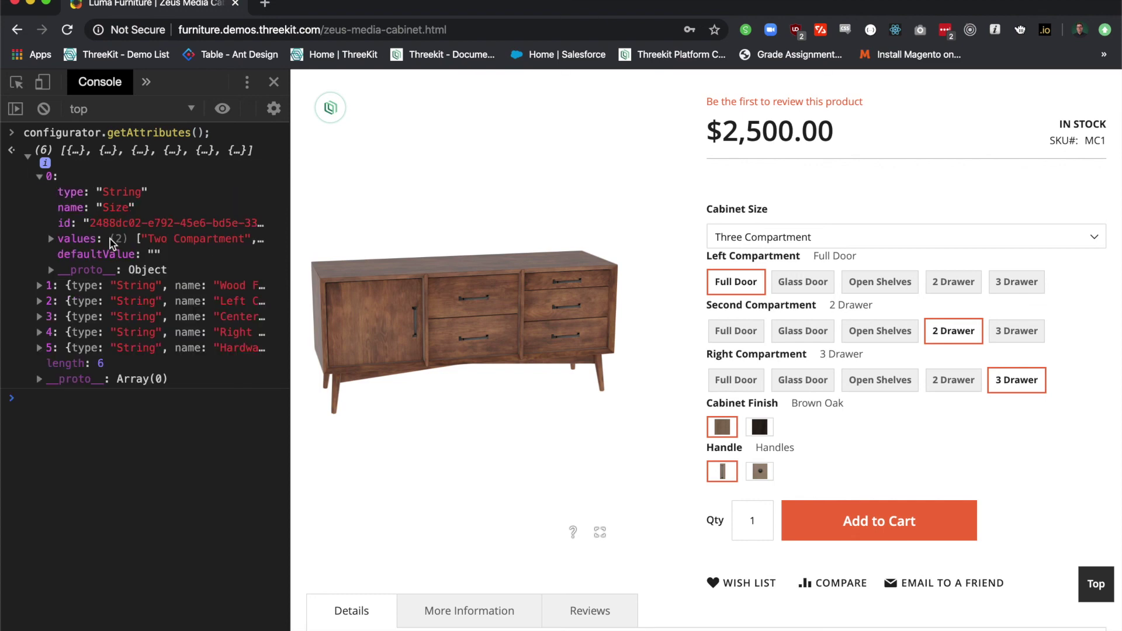
pyautogui.click(52, 240)
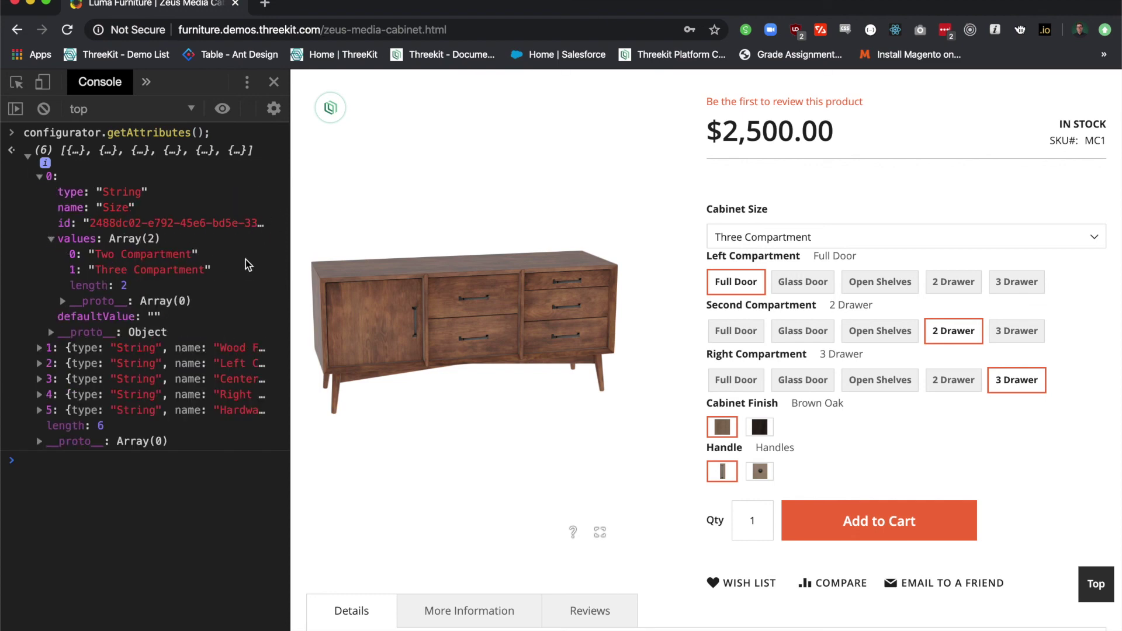
pyautogui.click(39, 410)
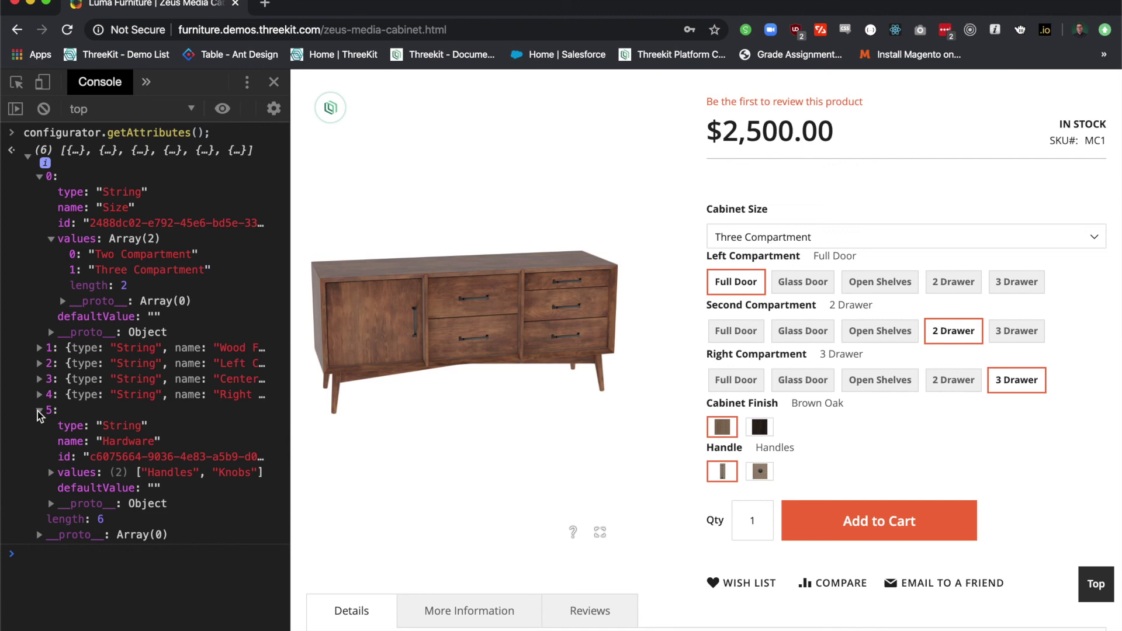
pyautogui.click(52, 474)
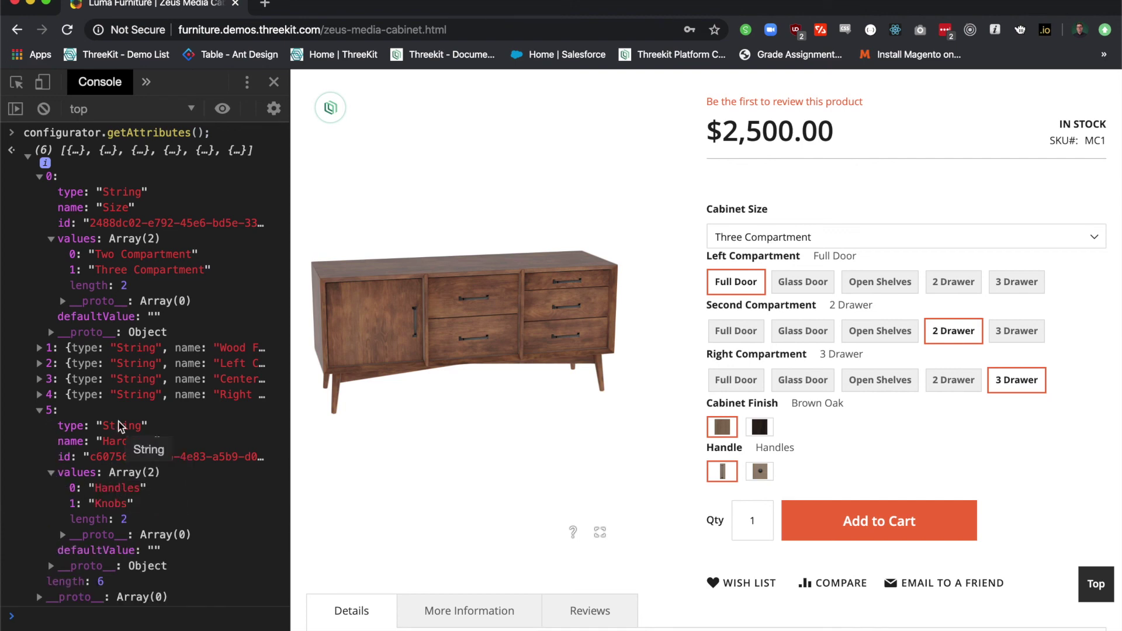
pyautogui.press('super+k')
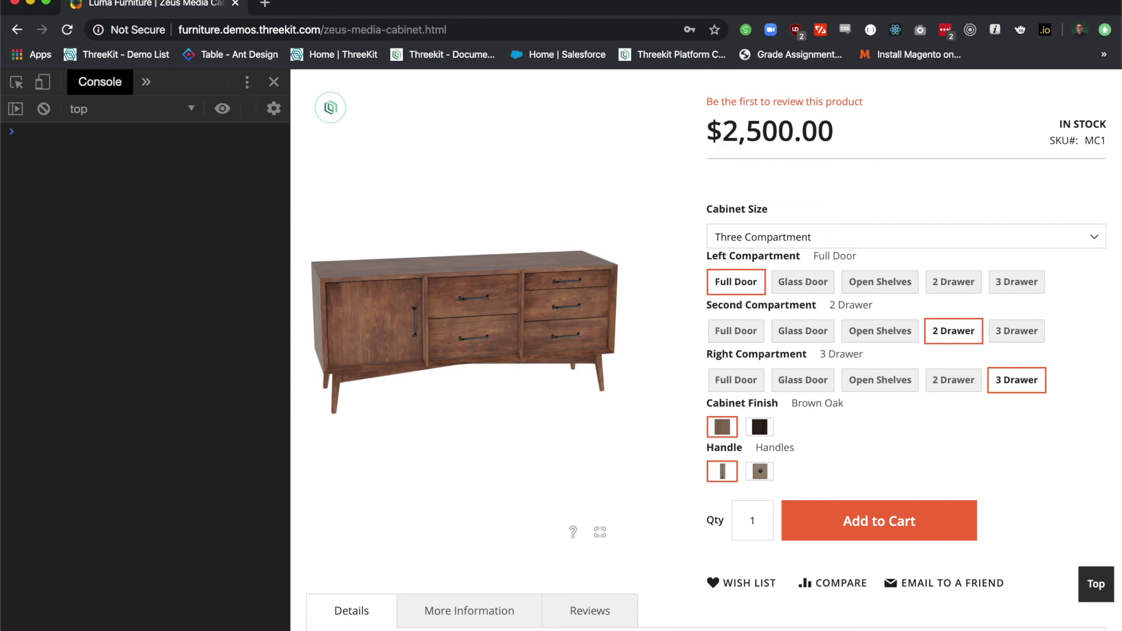
# Run configurator.getConfiguration(); in the Console and expand the returned configuration object.
pyautogui.write('configurator.get')
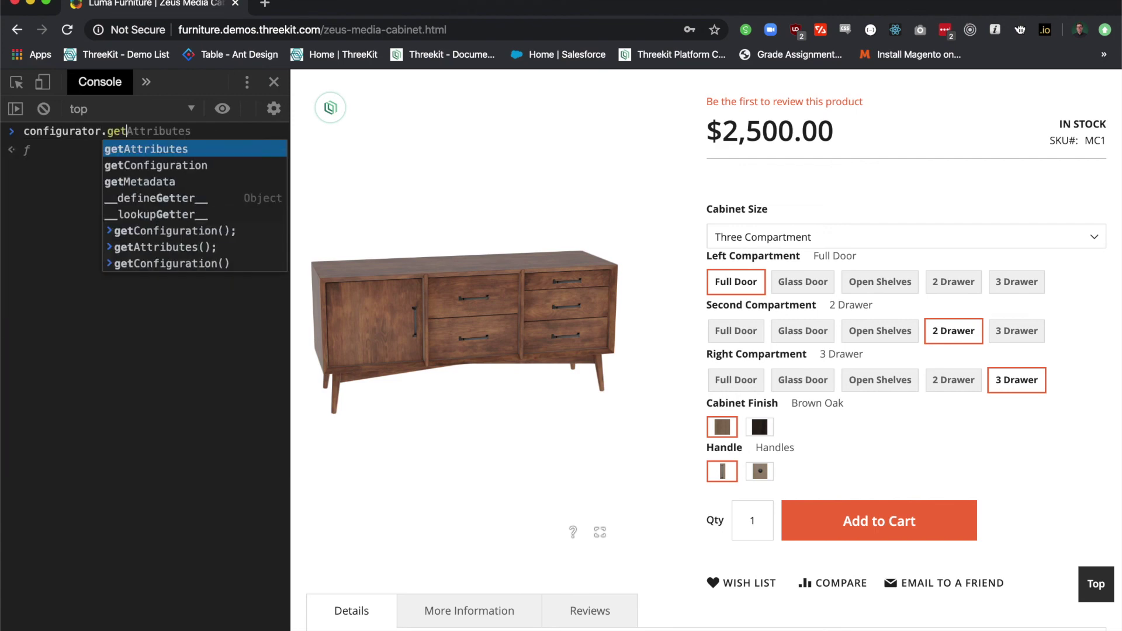
pyautogui.write('Con')
pyautogui.press('Tab')
pyautogui.write('();')
pyautogui.press('Return')
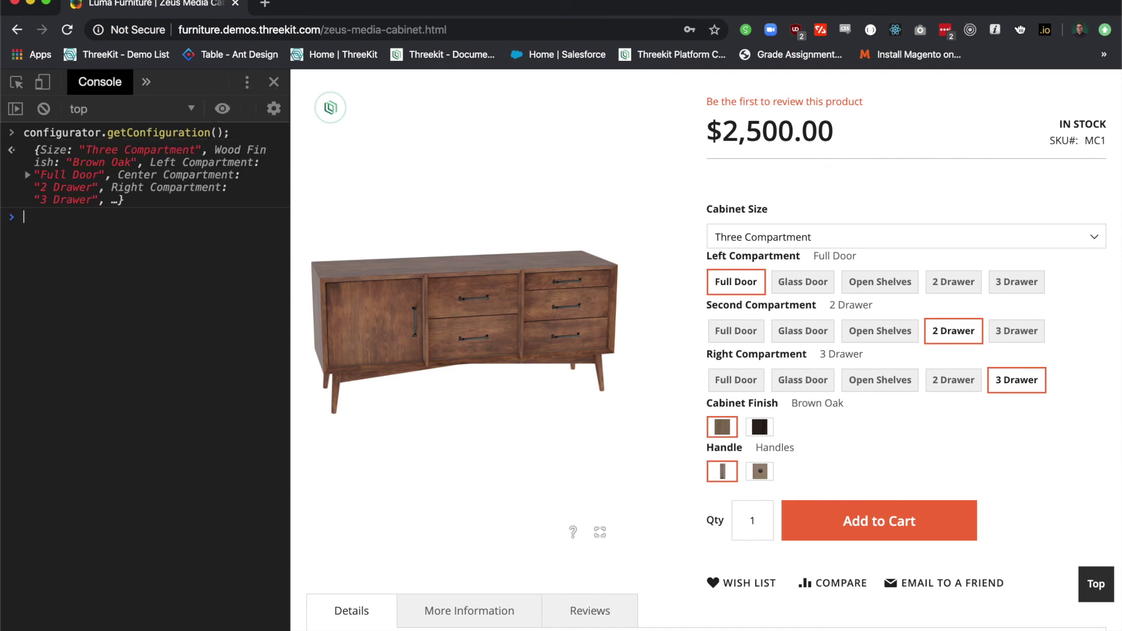
pyautogui.click(26, 175)
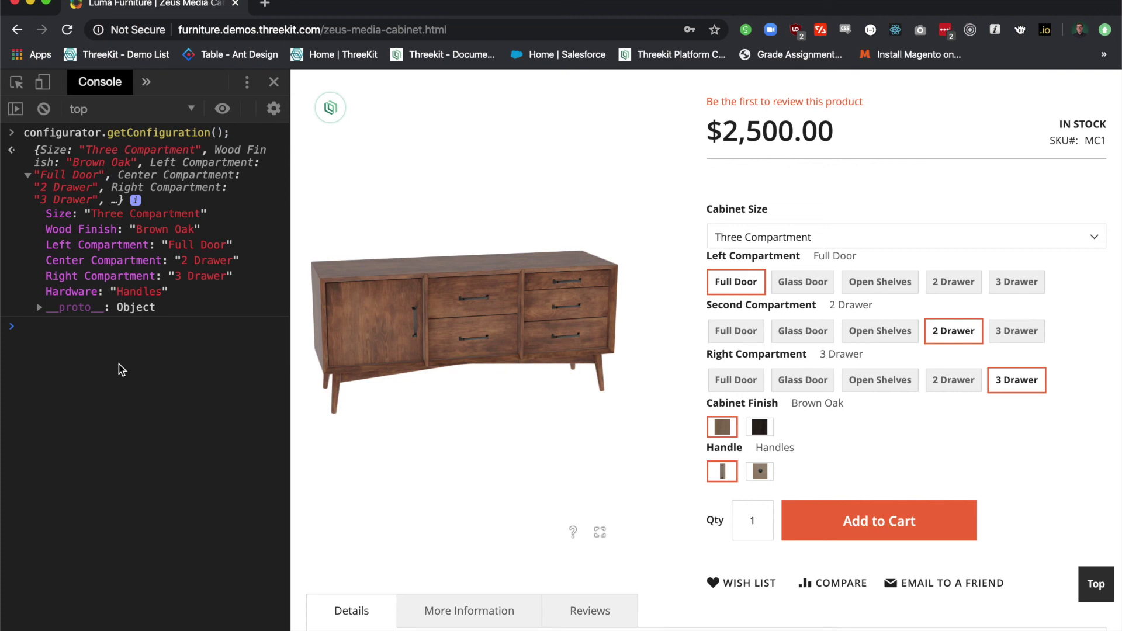
# Clear the console and re-run configurator.getConfiguration().
pyautogui.press('super+k')
pyautogui.press('Up')
pyautogui.press('Return')
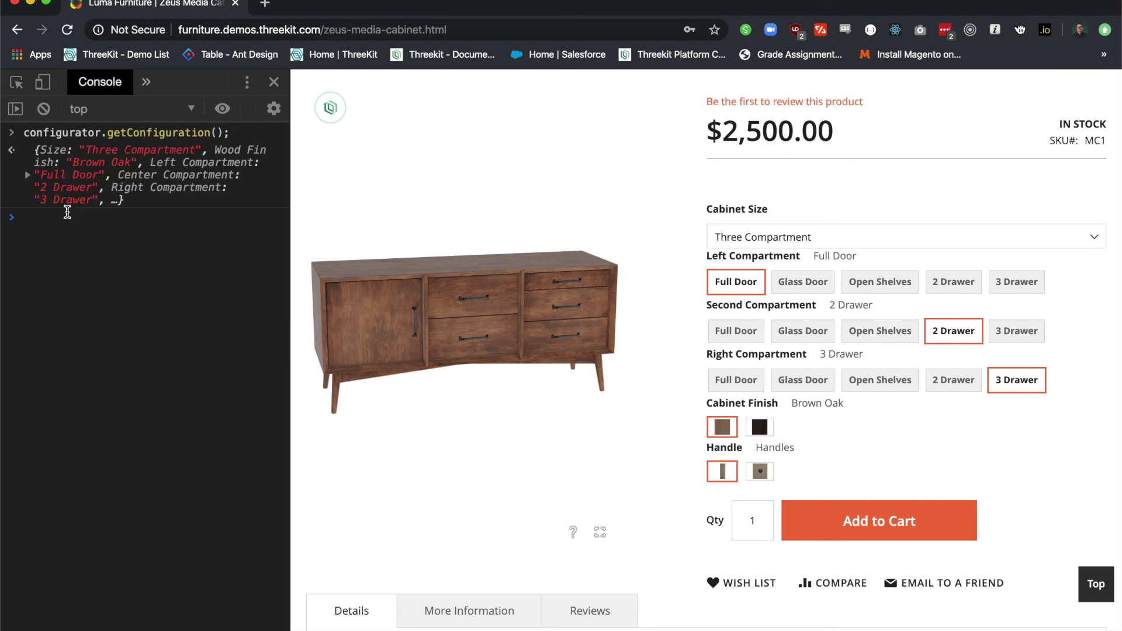
# Run configurator.setConfiguration({"Size": "Two Compartment"}); and orbit the re-rendered two-compartment cabinet.
pyautogui.write('configurator.set')
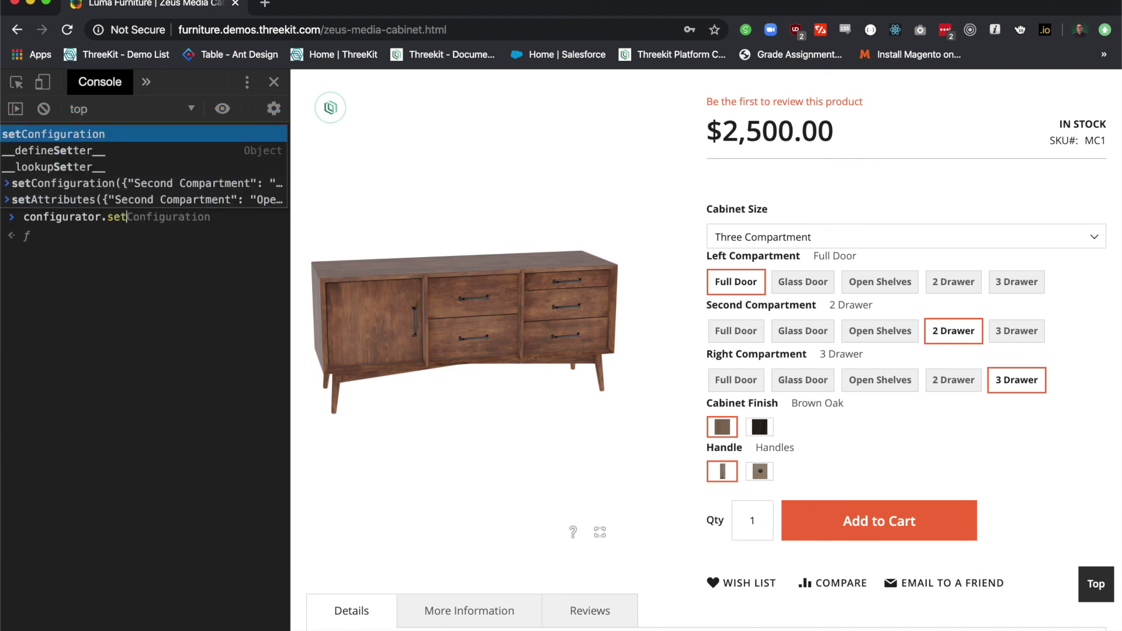
pyautogui.press('Tab')
pyautogui.write('(')
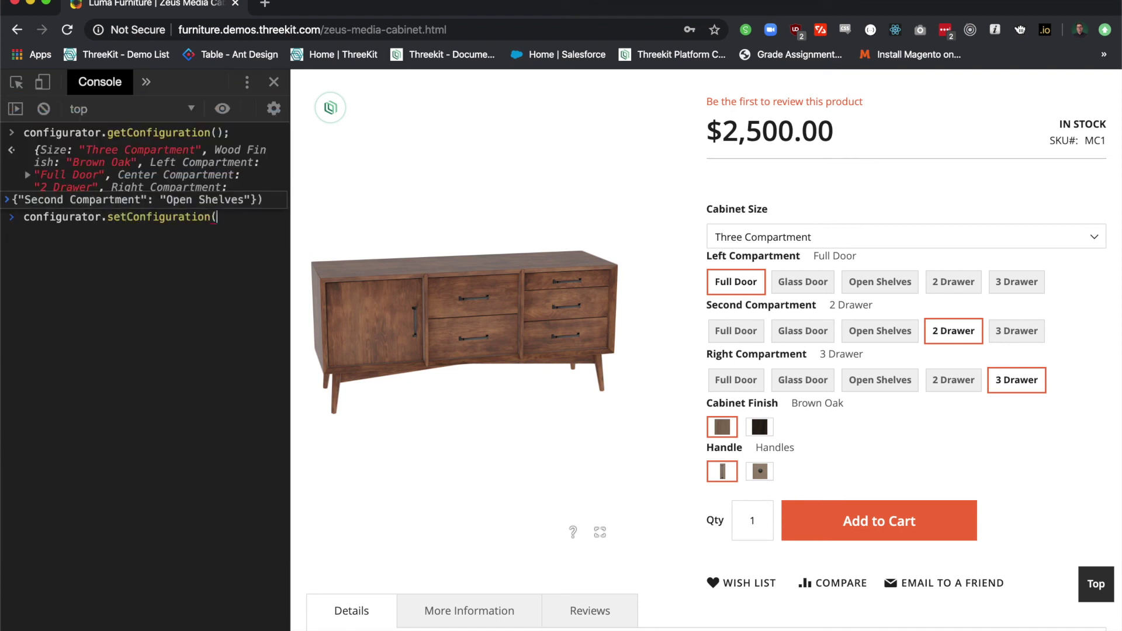
pyautogui.write('{"Size" : ')
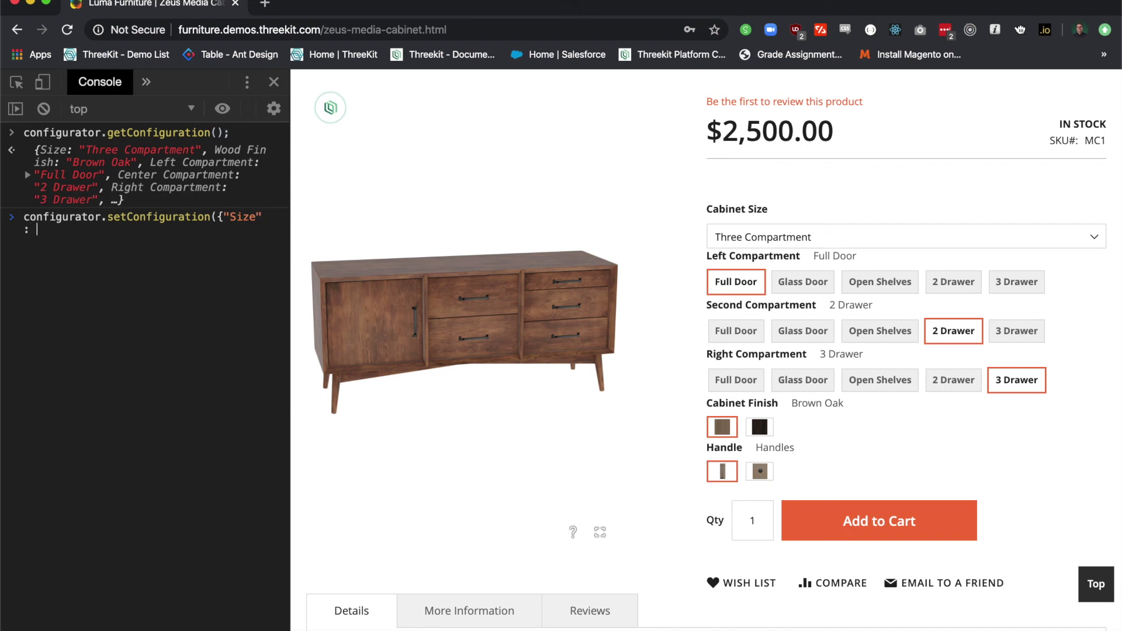
pyautogui.write('"Two Compartment"})')
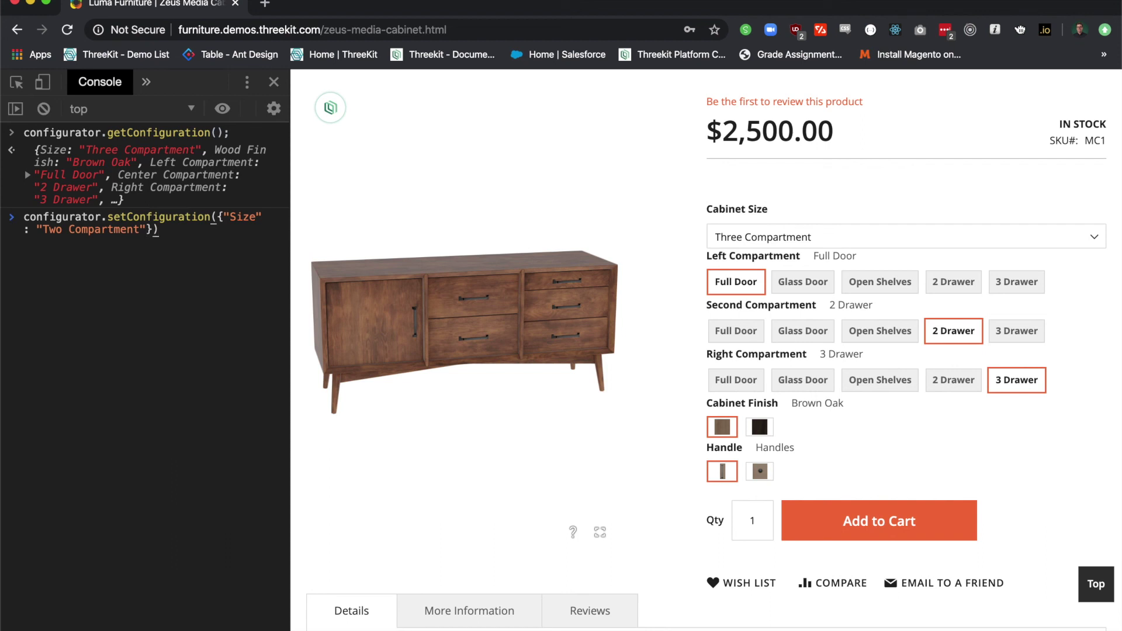
pyautogui.write(';')
pyautogui.press('Return')
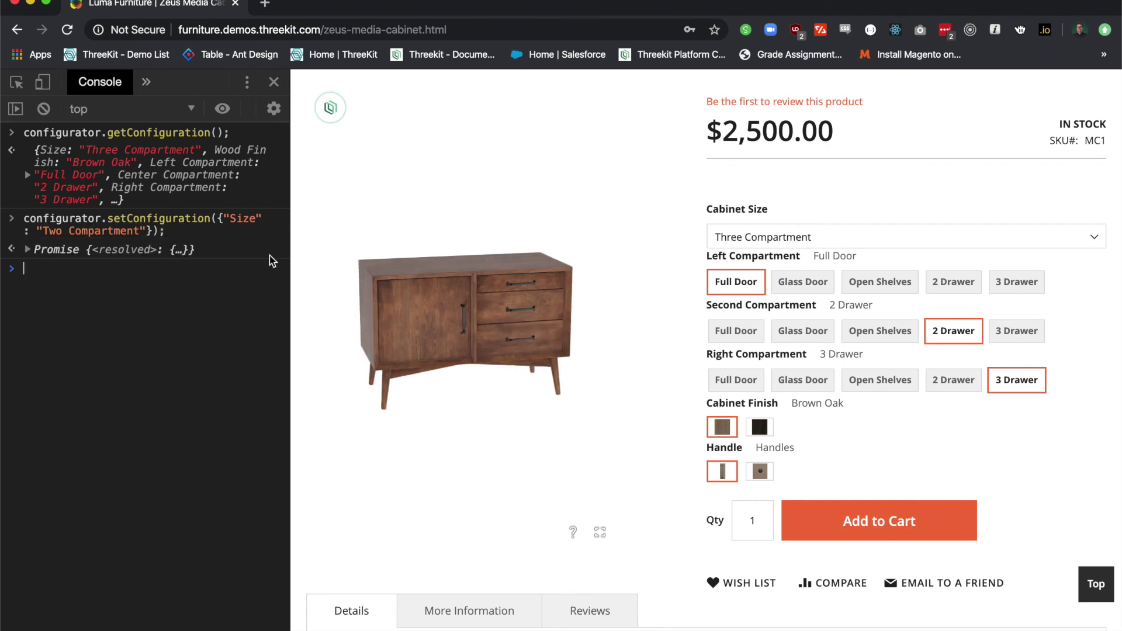
pyautogui.moveTo(550, 328)
pyautogui.mouseDown()
pyautogui.moveTo(459, 342)
pyautogui.moveTo(535, 319)
pyautogui.mouseUp()
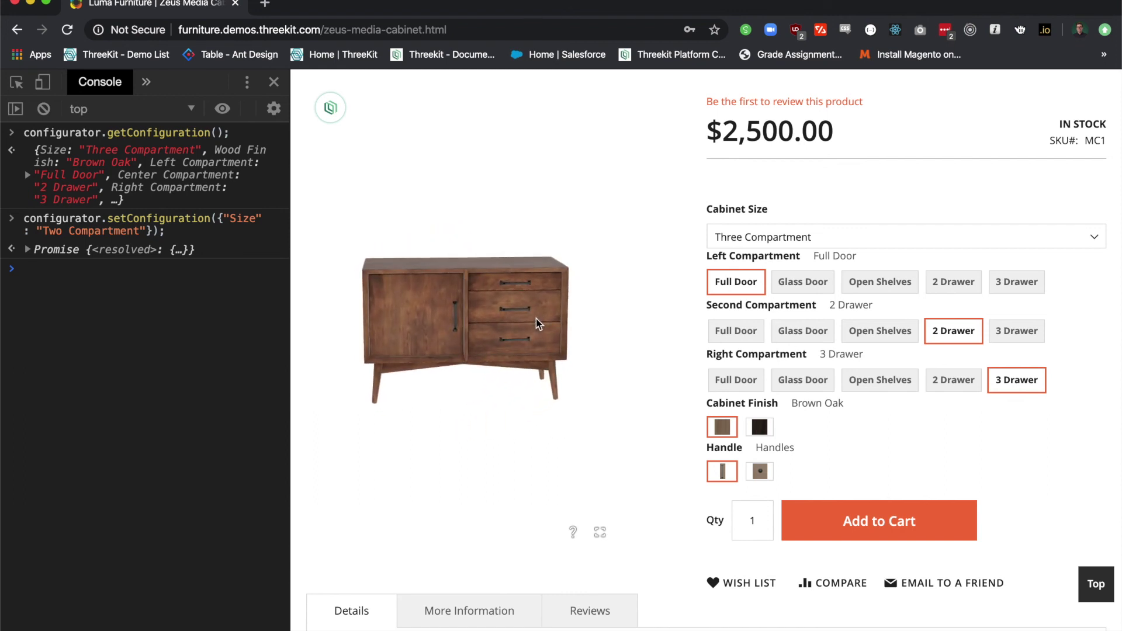